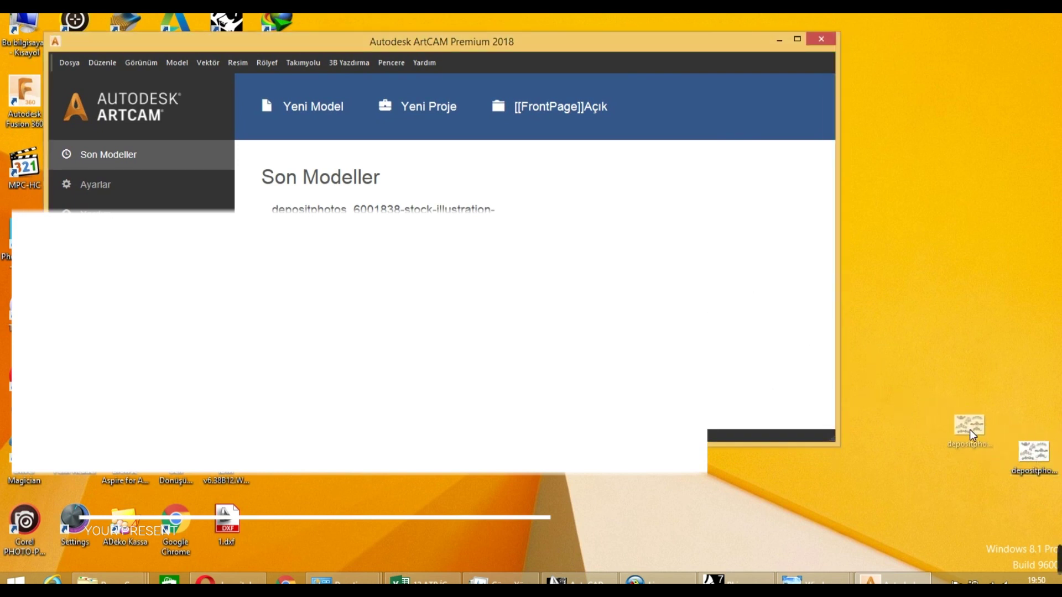
Step: Import the vintage floral motif JPG from the desktop as a new model, accept the 405 × 600 mm size and maximize the window
click(980, 450)
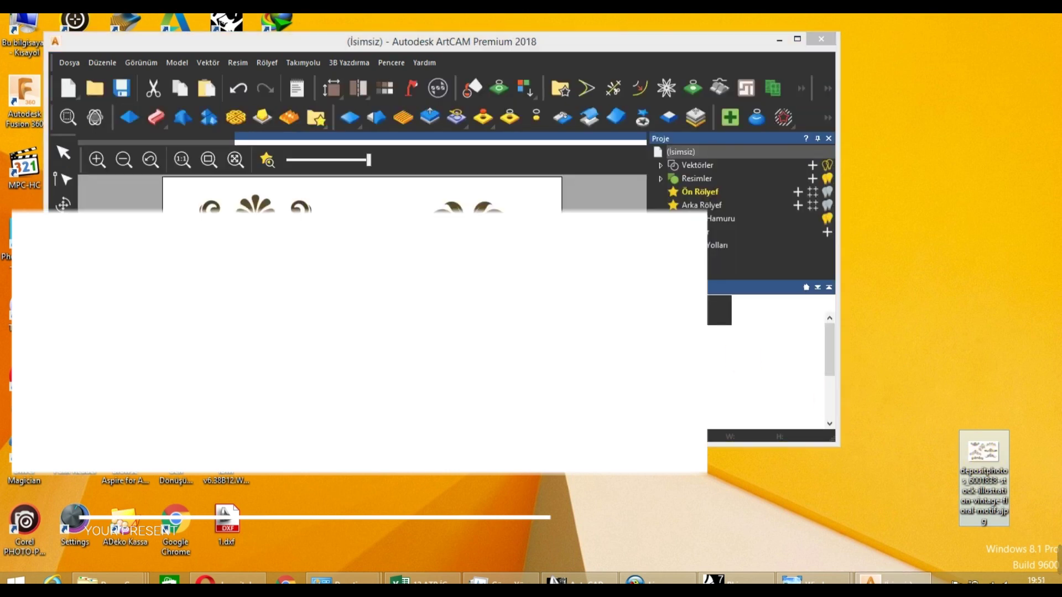
click(491, 320)
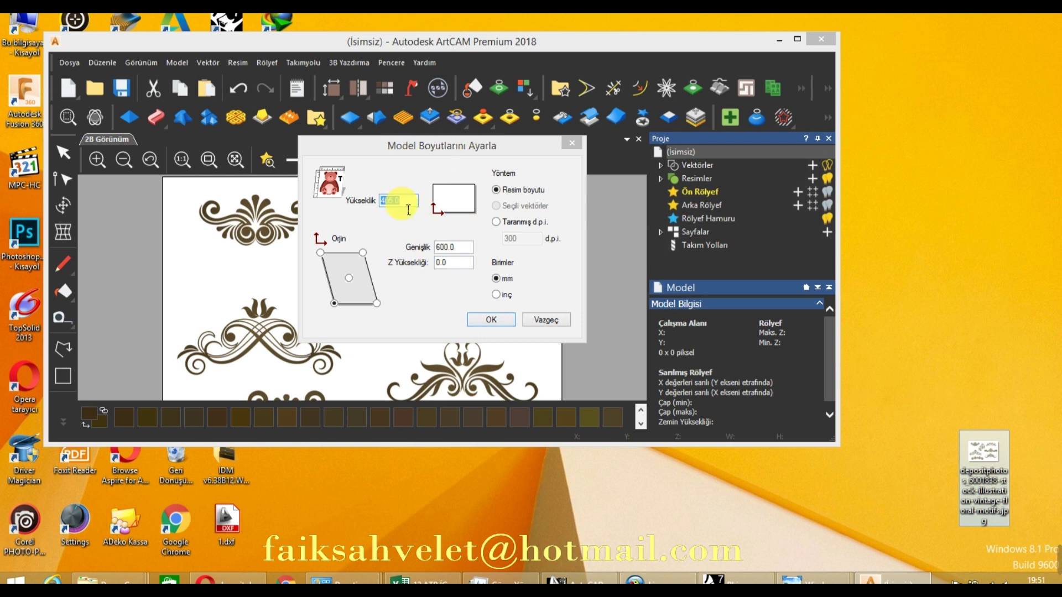
click(382, 204)
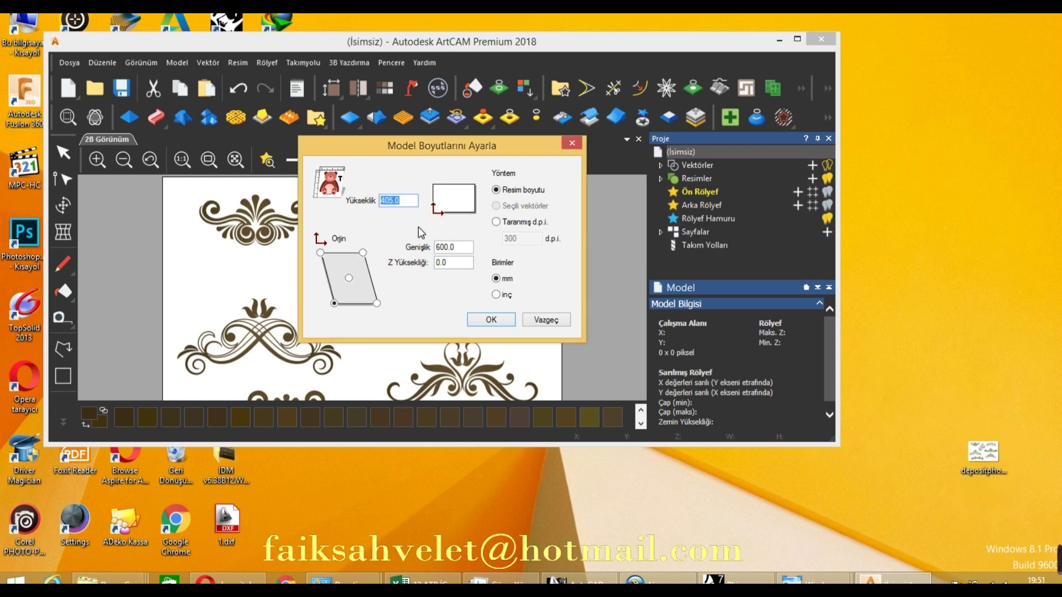
double_click(454, 248)
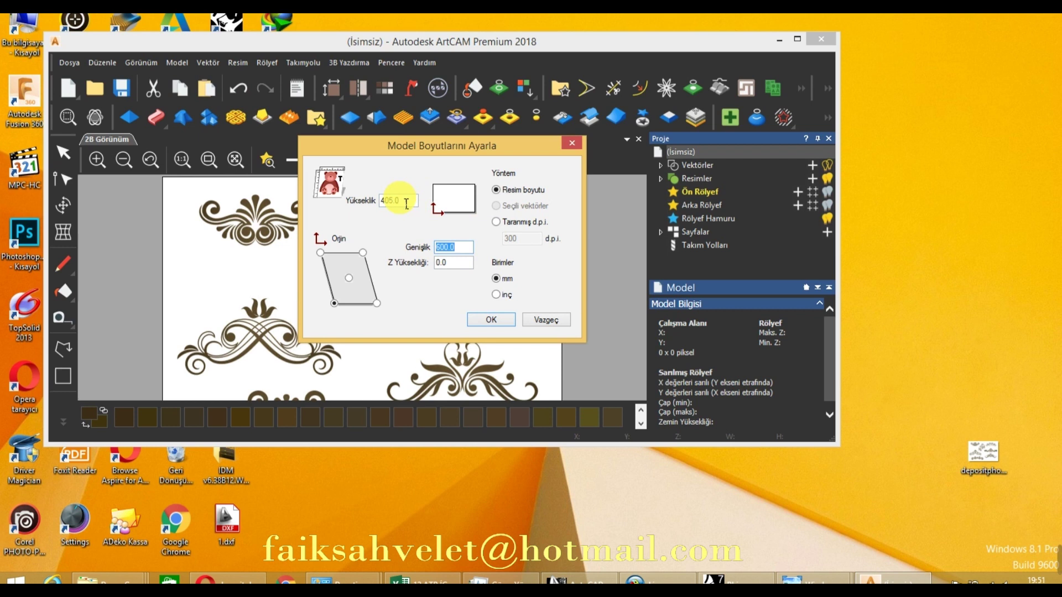
click(487, 321)
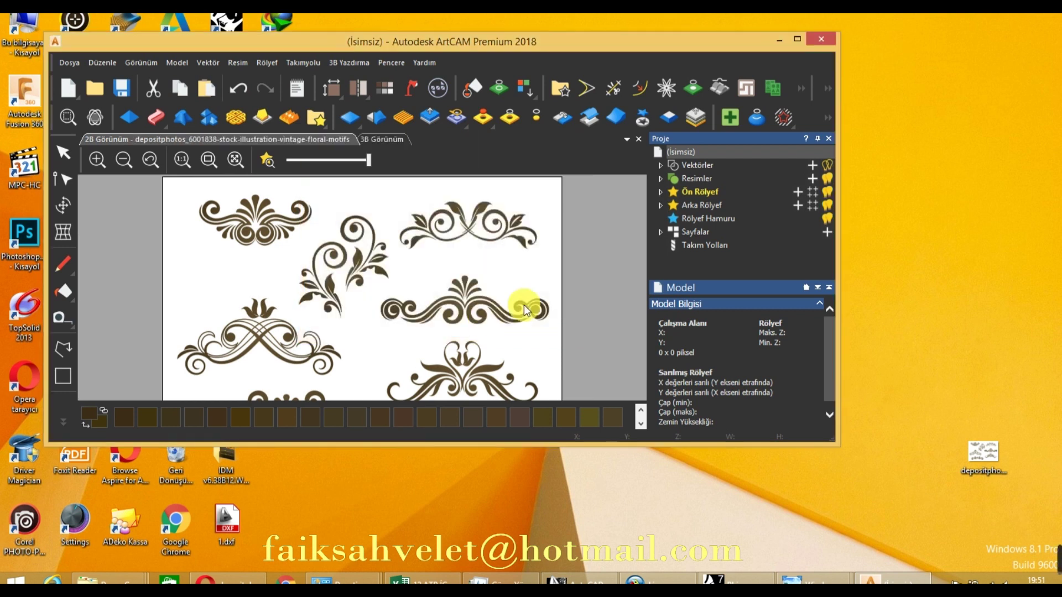
click(798, 40)
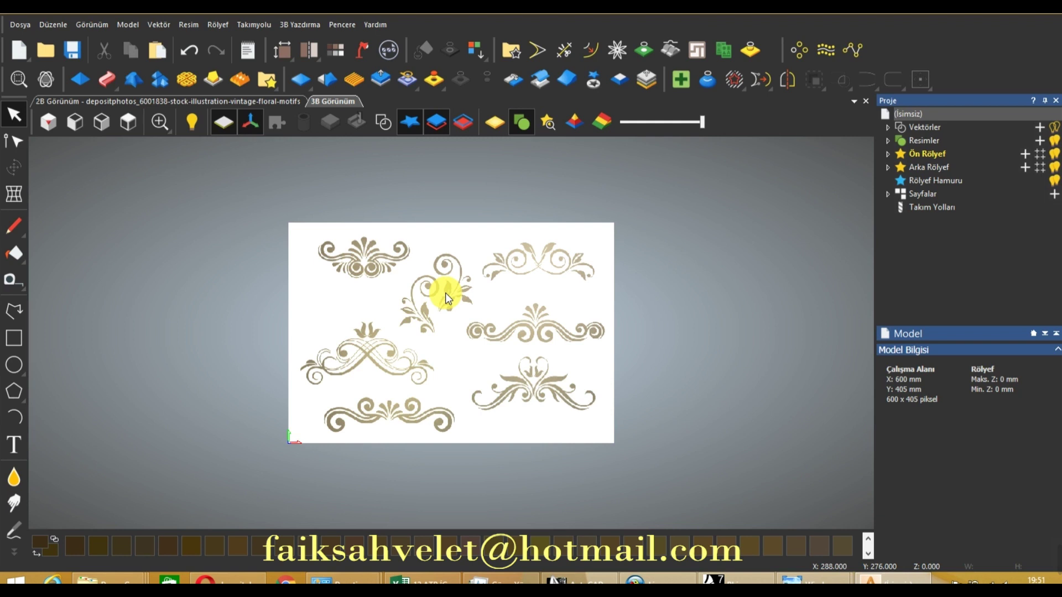
Step: Examine the imported floral motifs in the 2D and 3D views, ending in the 2D view
click(184, 102)
scroll(438, 322, up, 2)
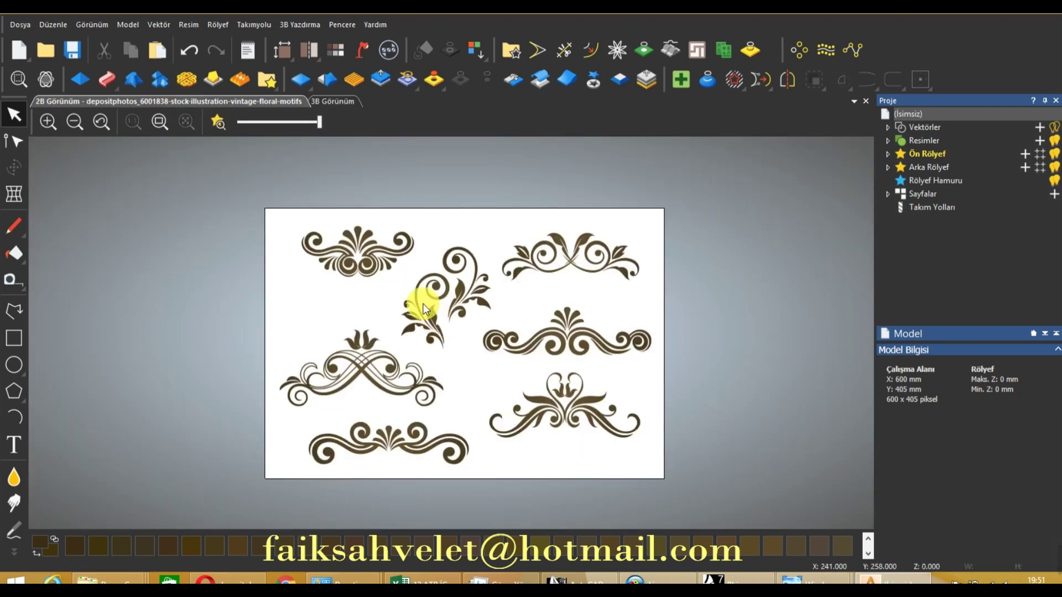
scroll(393, 270, up, 2)
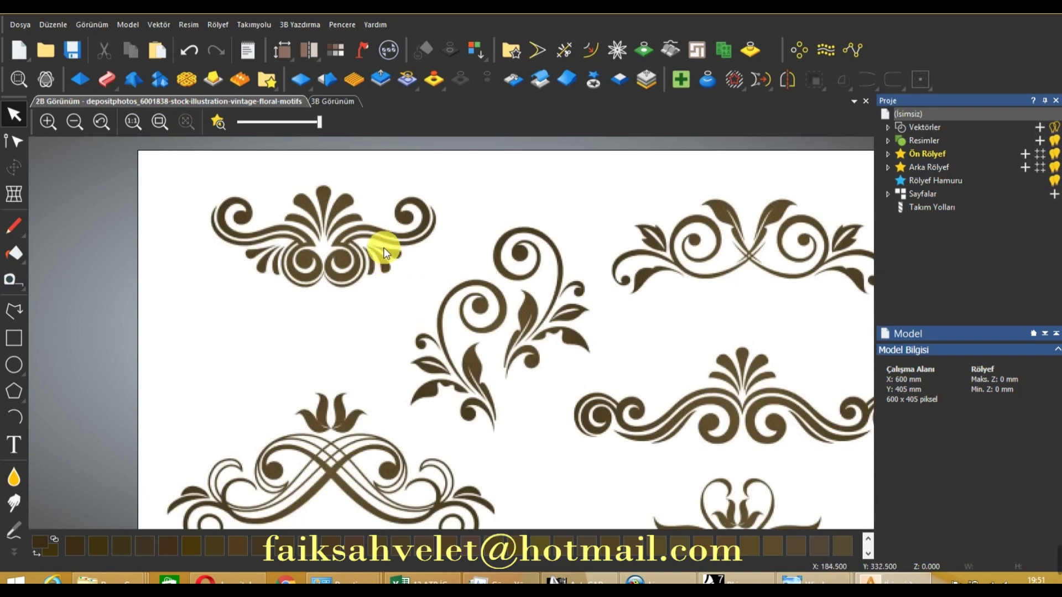
scroll(388, 230, down, 4)
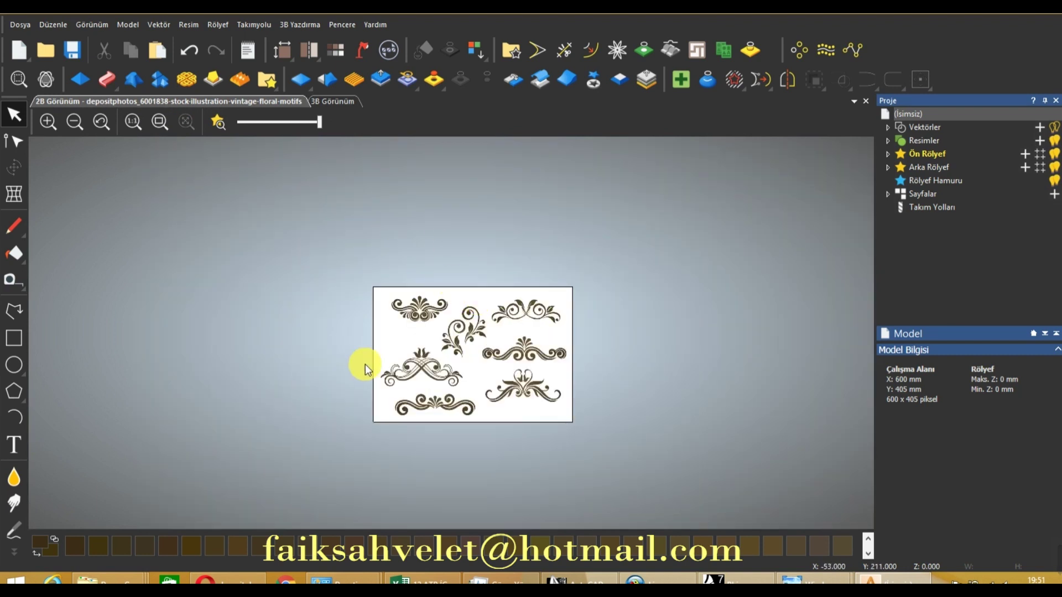
scroll(448, 413, up, 2)
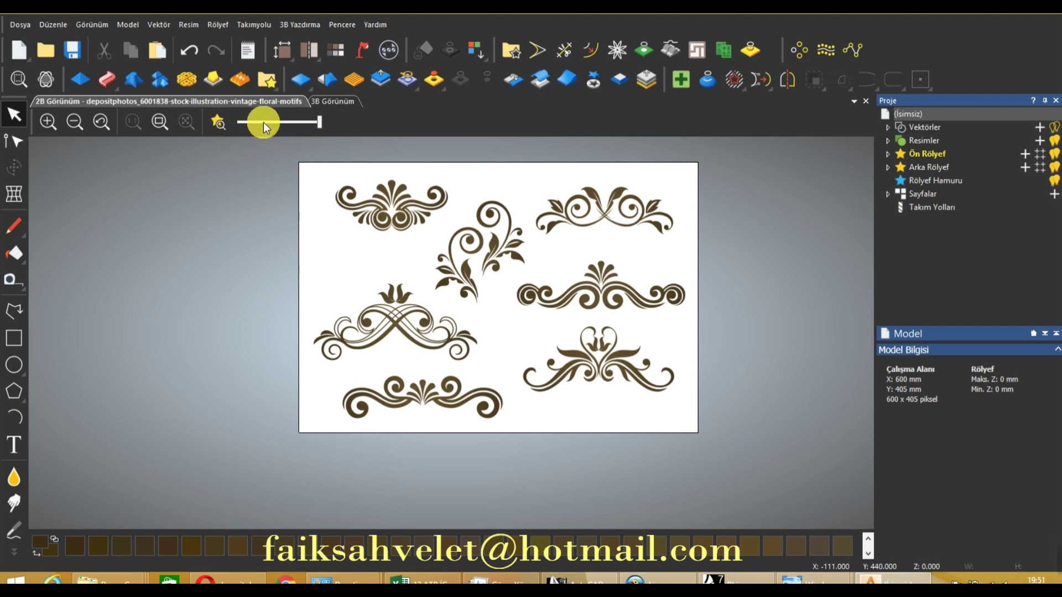
click(327, 104)
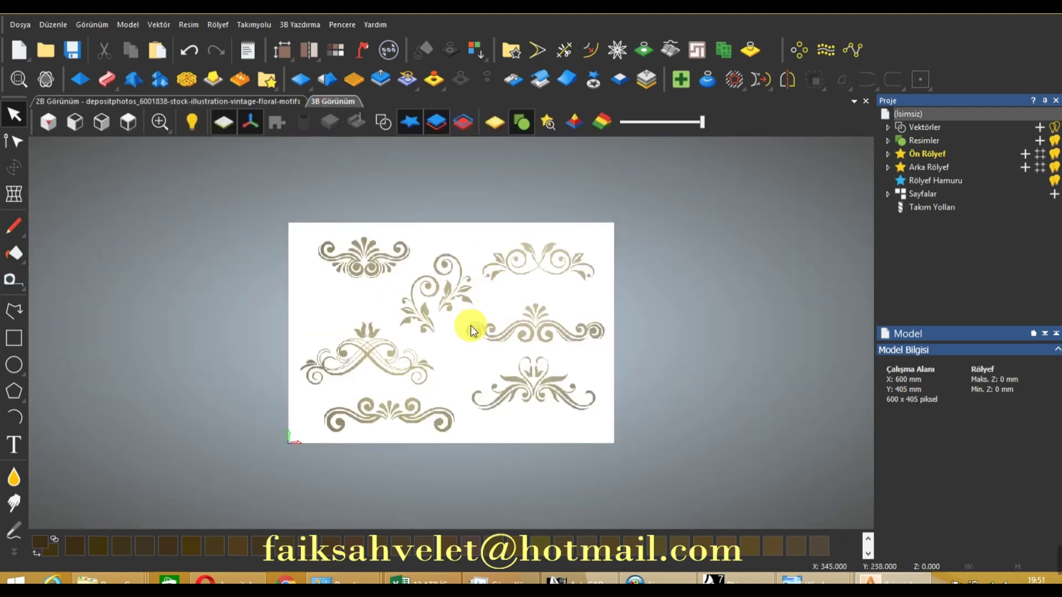
click(214, 101)
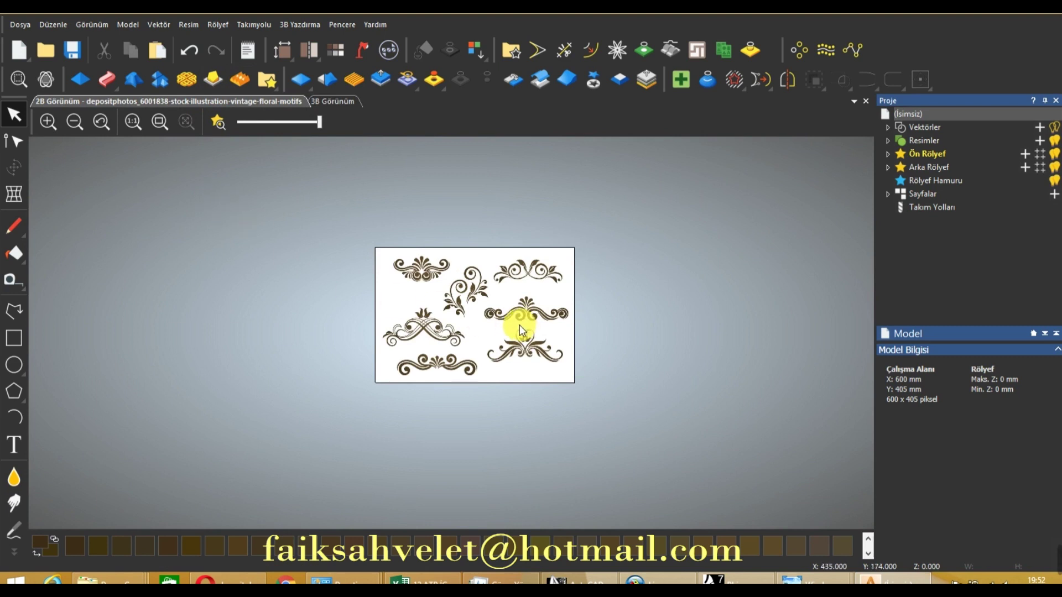
scroll(520, 321, up, 2)
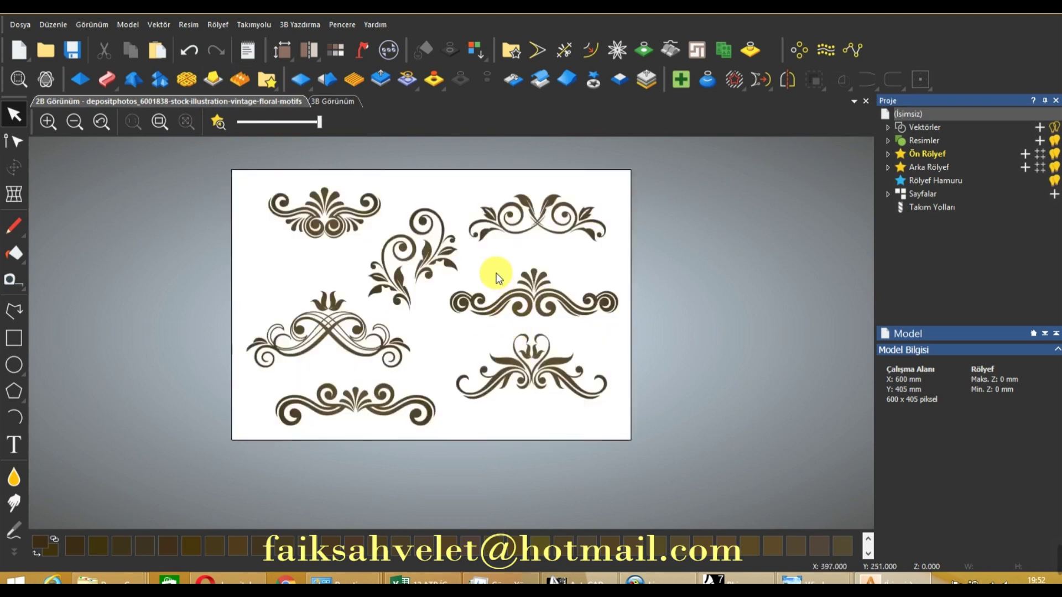
Step: Start the Renkten Çizgi tracing tool and reduce the image to a maximum of 2 colours
click(642, 54)
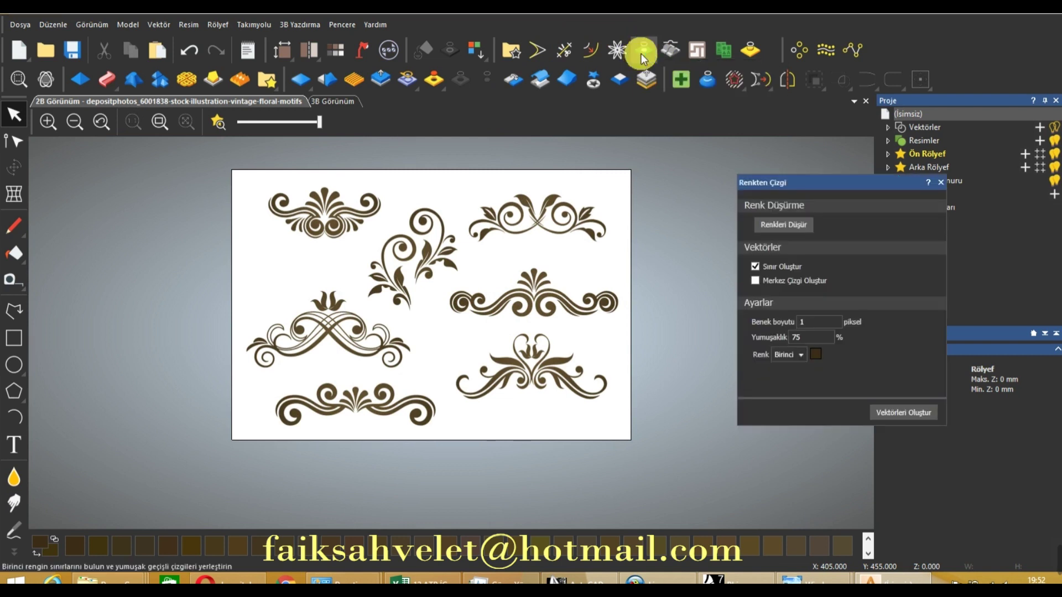
drag(794, 185, 743, 155)
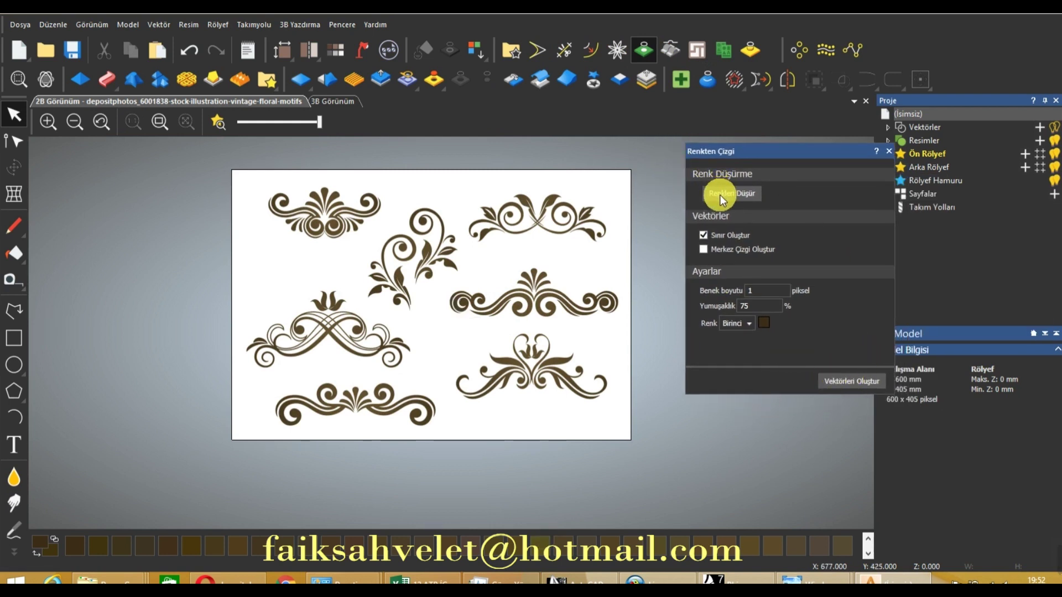
scroll(518, 236, up, 3)
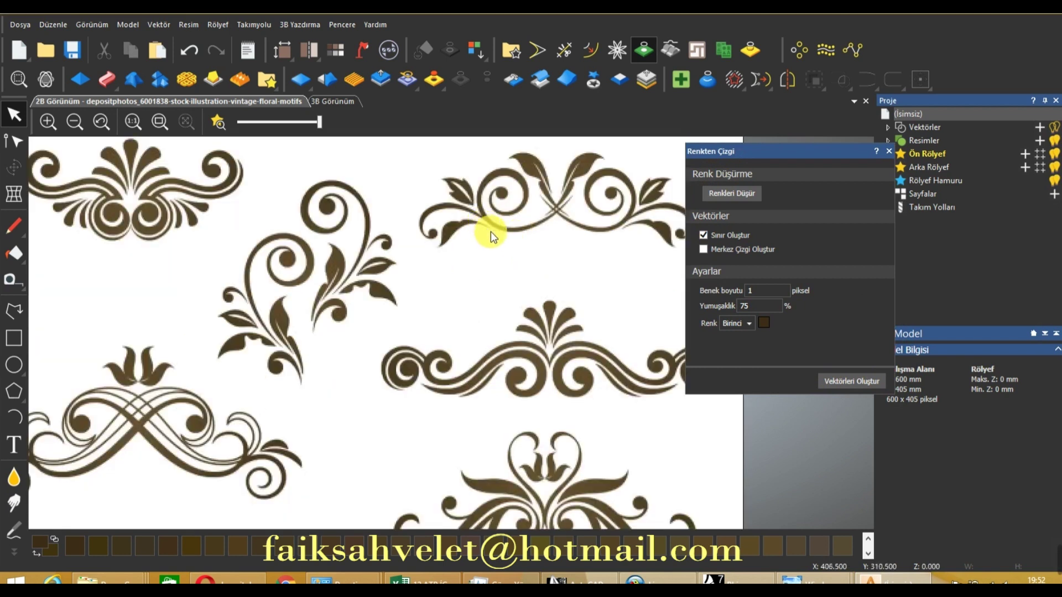
click(726, 195)
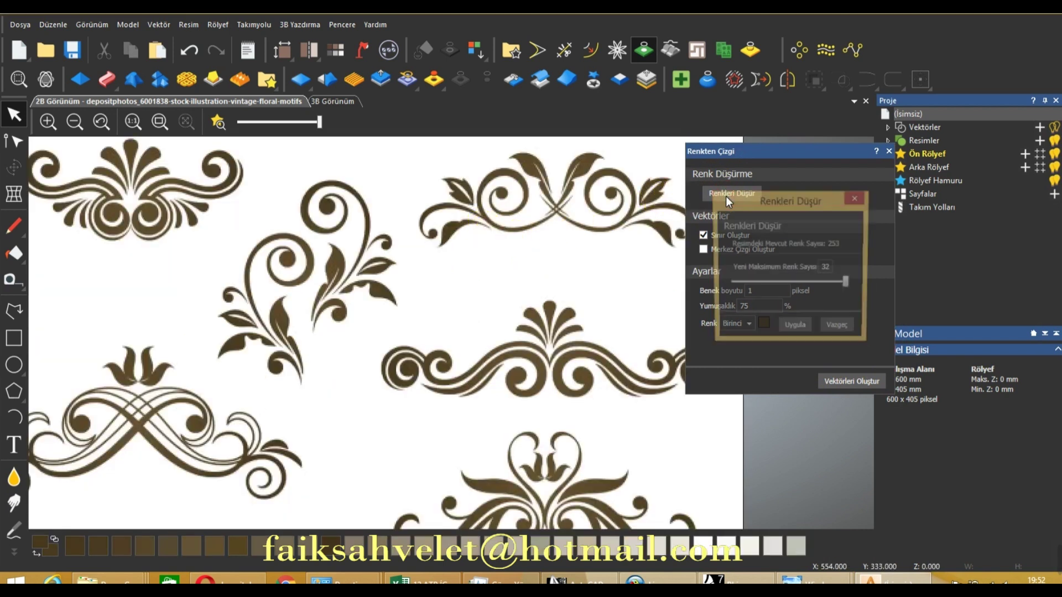
drag(755, 197, 804, 162)
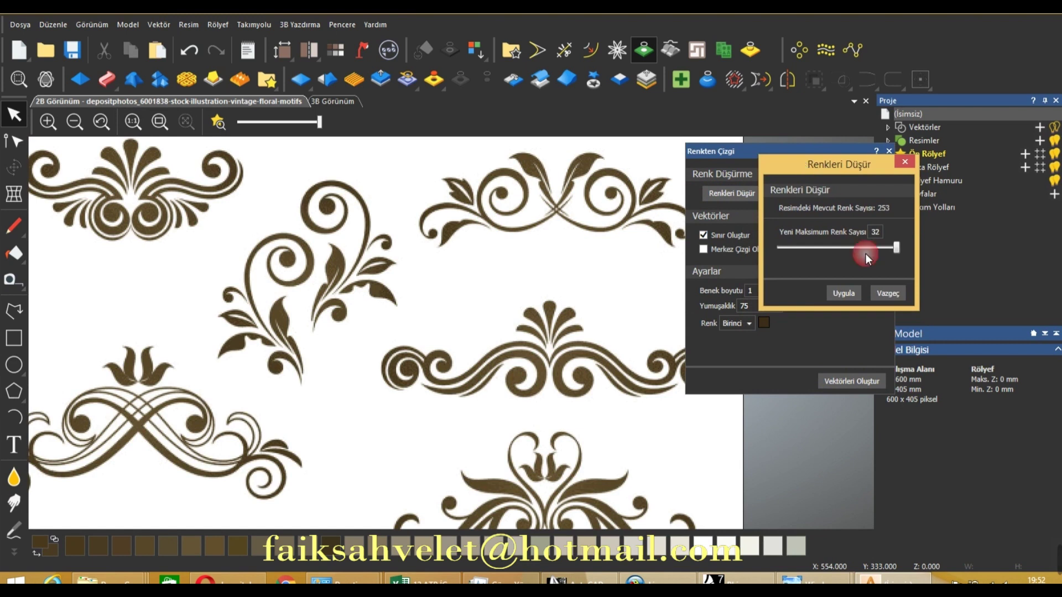
click(885, 250)
drag(804, 247, 739, 257)
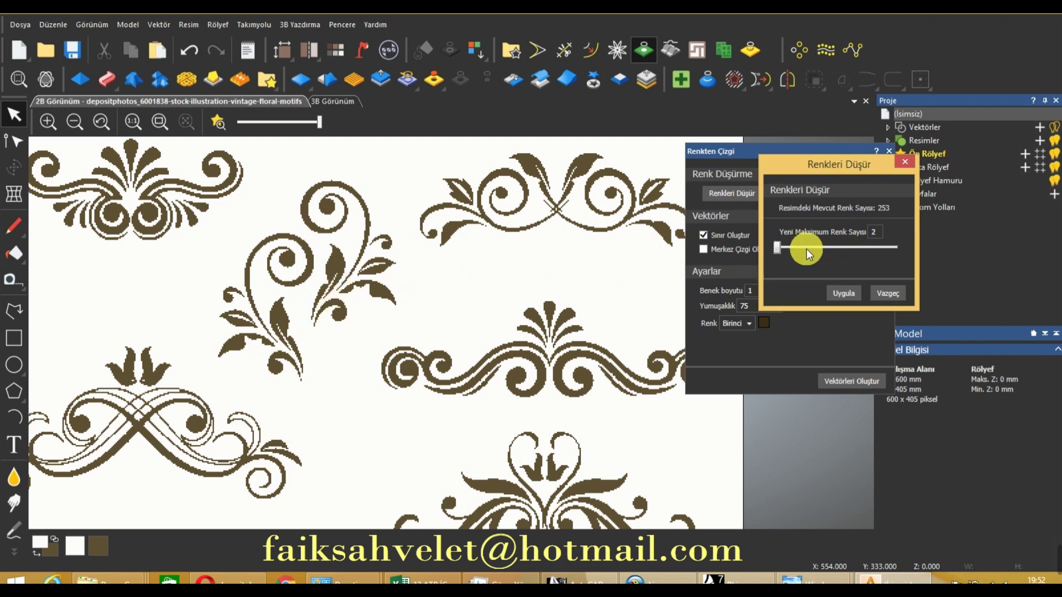
drag(779, 247, 783, 247)
click(840, 293)
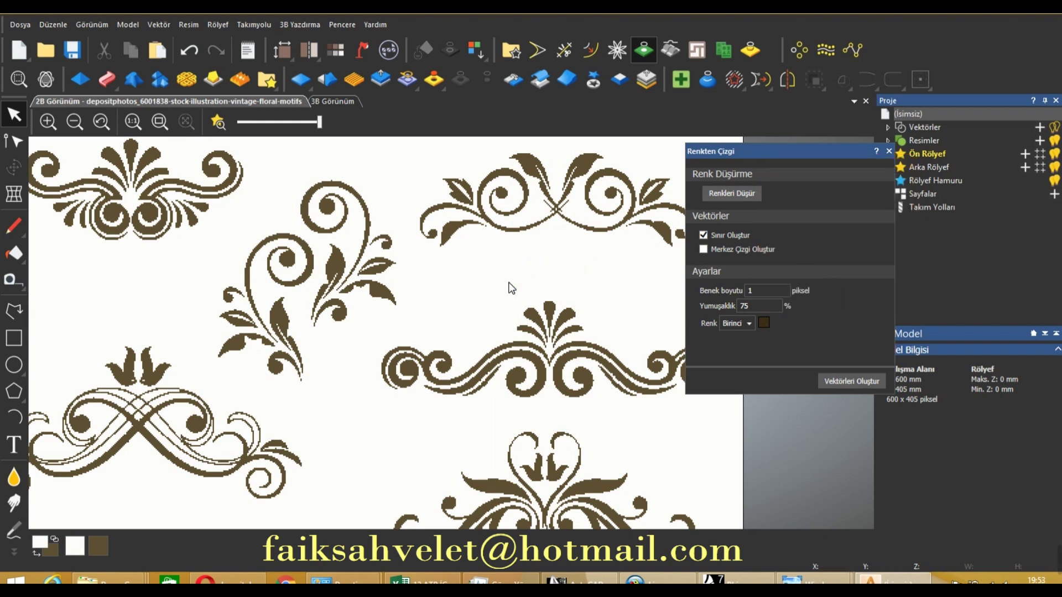
Step: Compare the two-colour motifs with the original image by undoing and redoing the colour reduction
scroll(512, 284, down, 2)
scroll(382, 288, up, 4)
scroll(387, 282, up, 2)
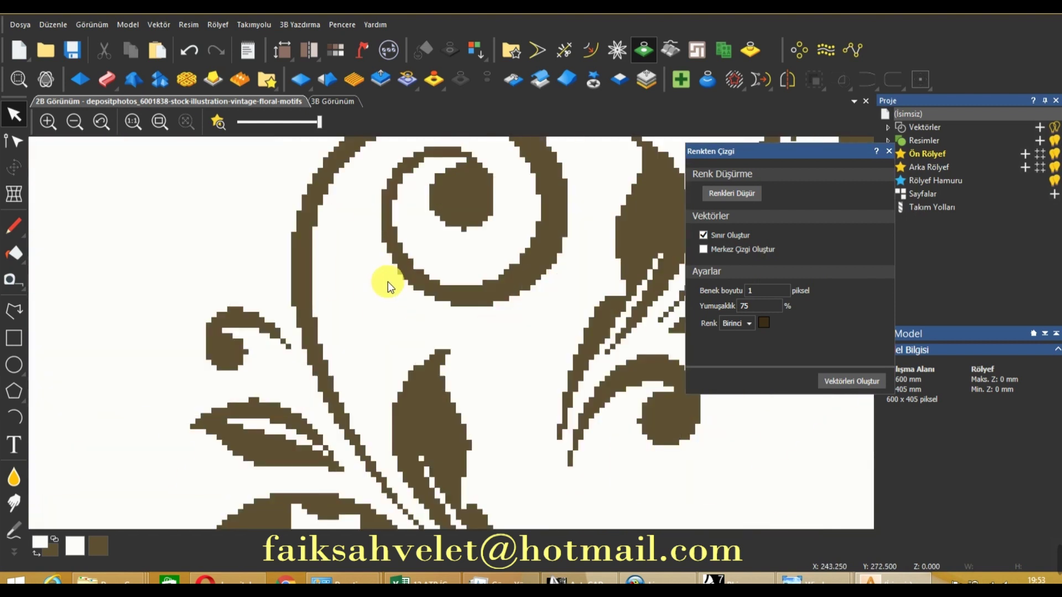
scroll(288, 215, down, 2)
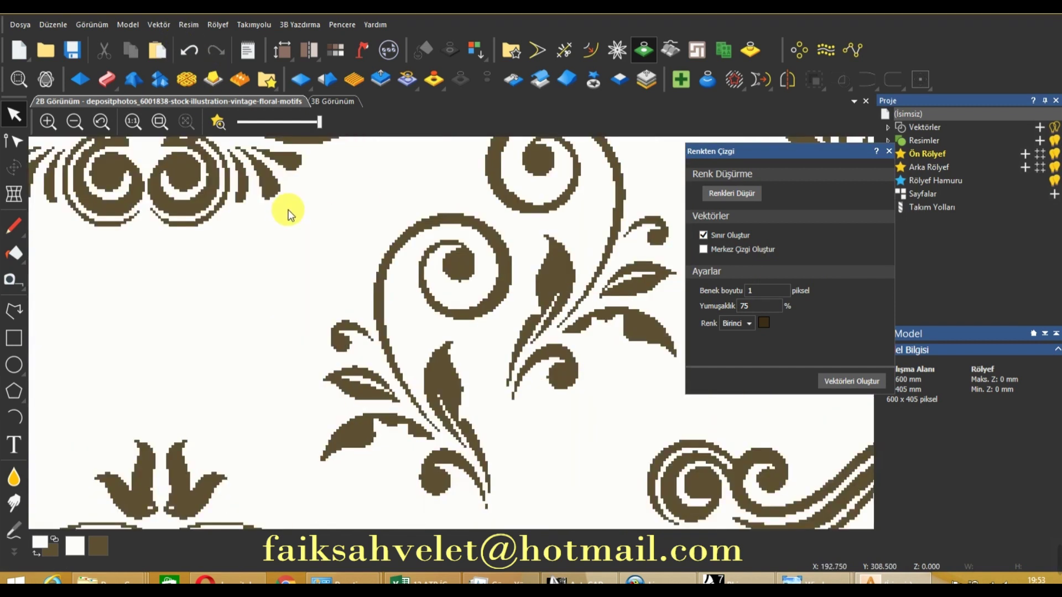
click(189, 50)
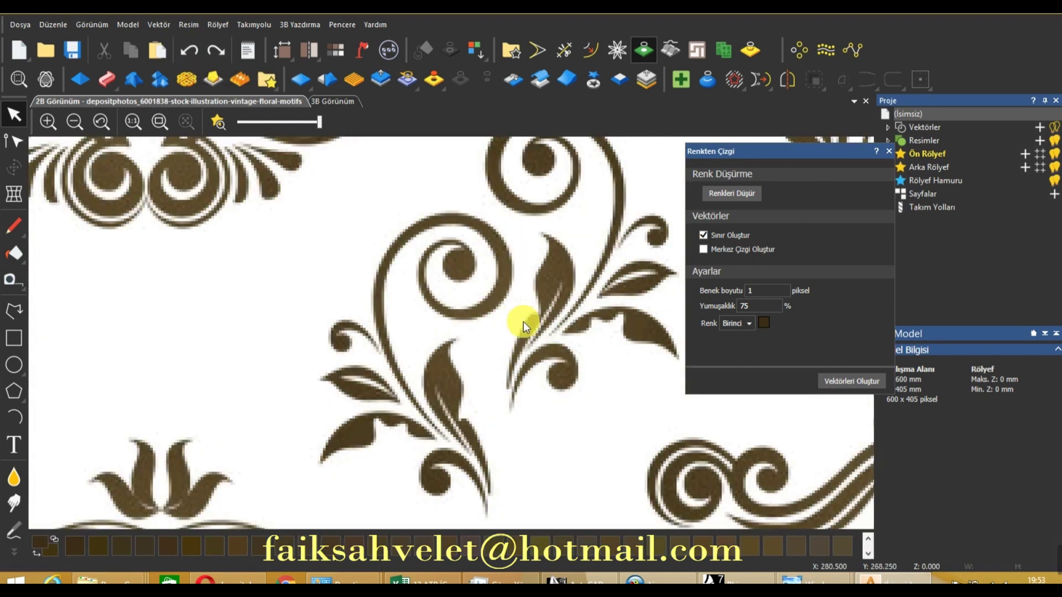
scroll(509, 309, down, 1)
scroll(442, 304, down, 1)
scroll(360, 243, down, 1)
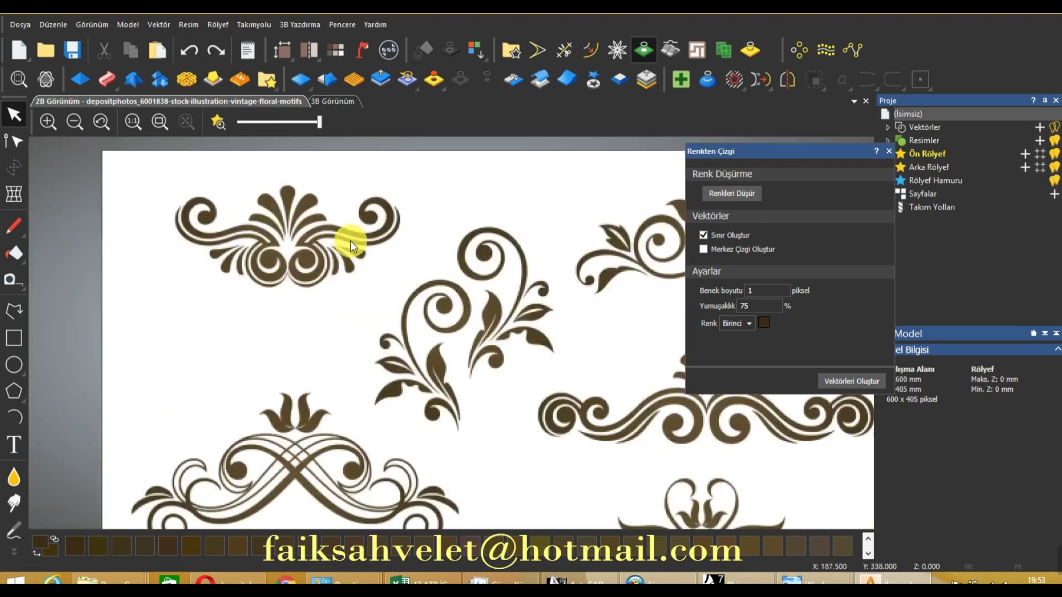
scroll(568, 422, up, 2)
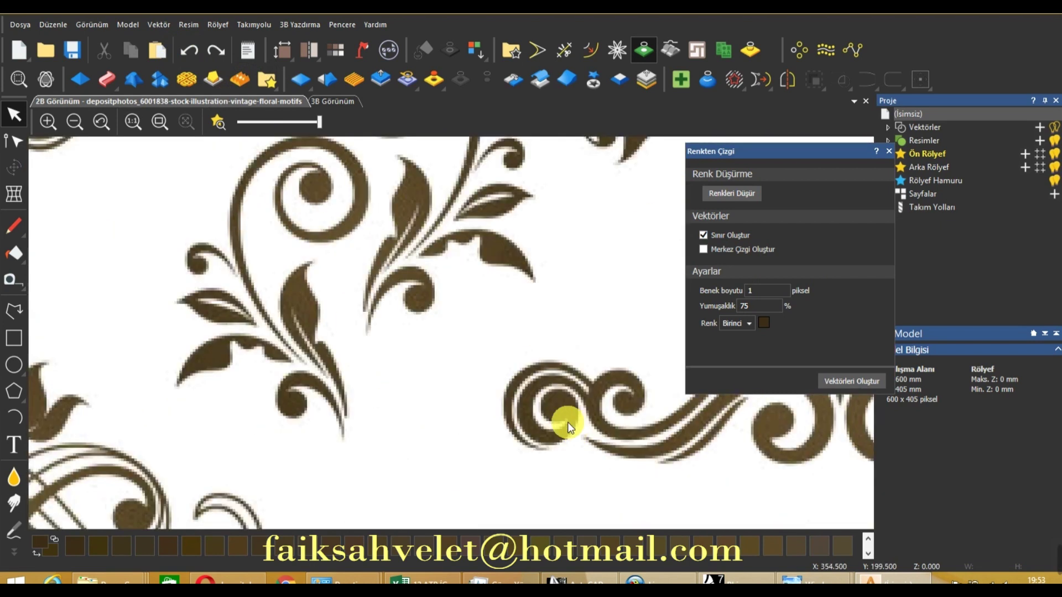
click(218, 54)
Step: Examine the edges of the two-colour motifs up close and across the whole sheet
scroll(422, 318, down, 1)
scroll(428, 309, up, 3)
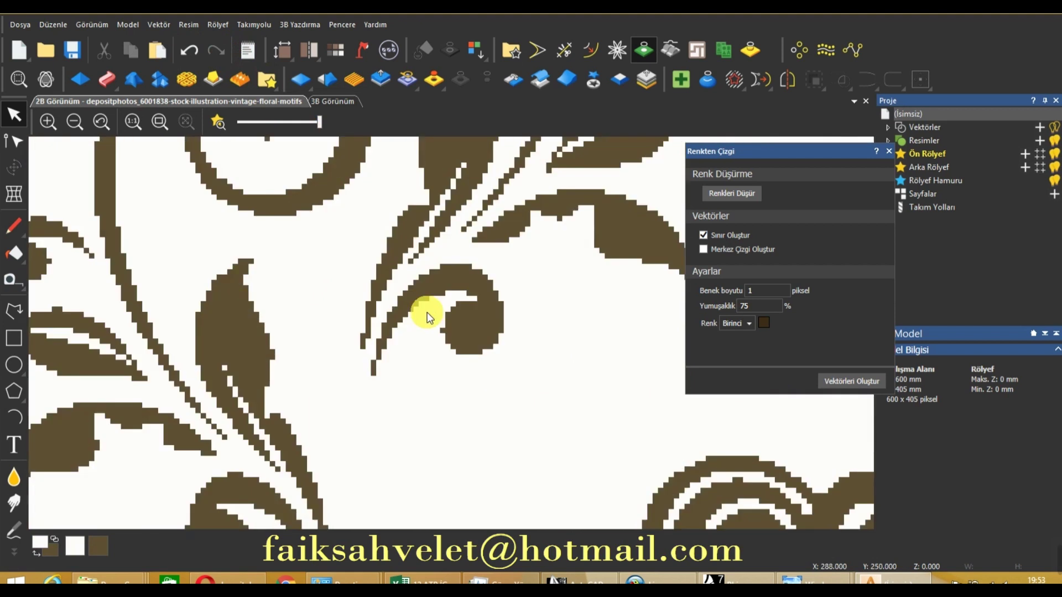
scroll(429, 316, down, 2)
scroll(430, 309, down, 2)
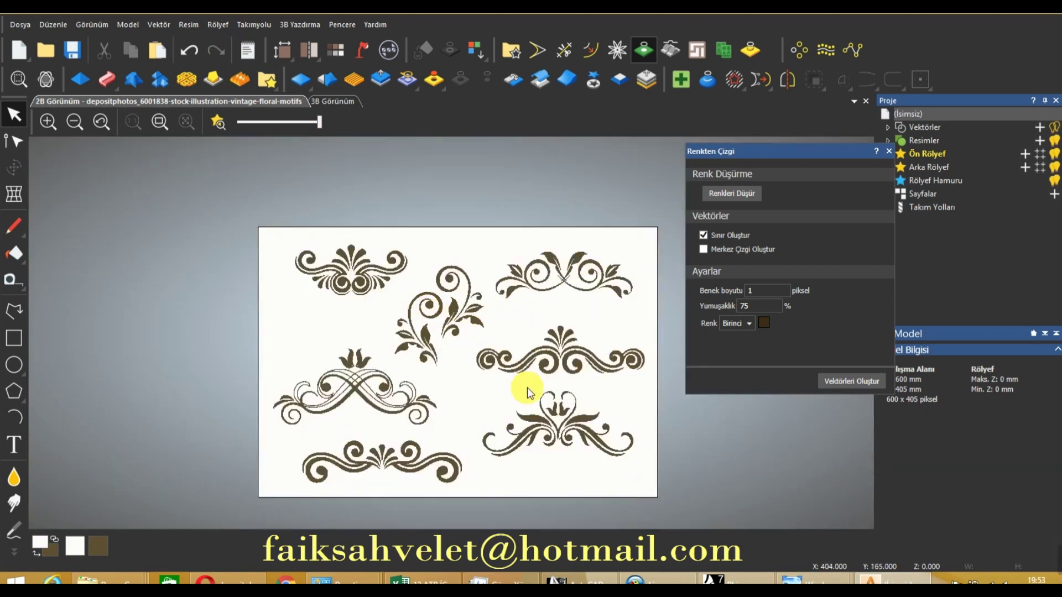
scroll(527, 387, up, 2)
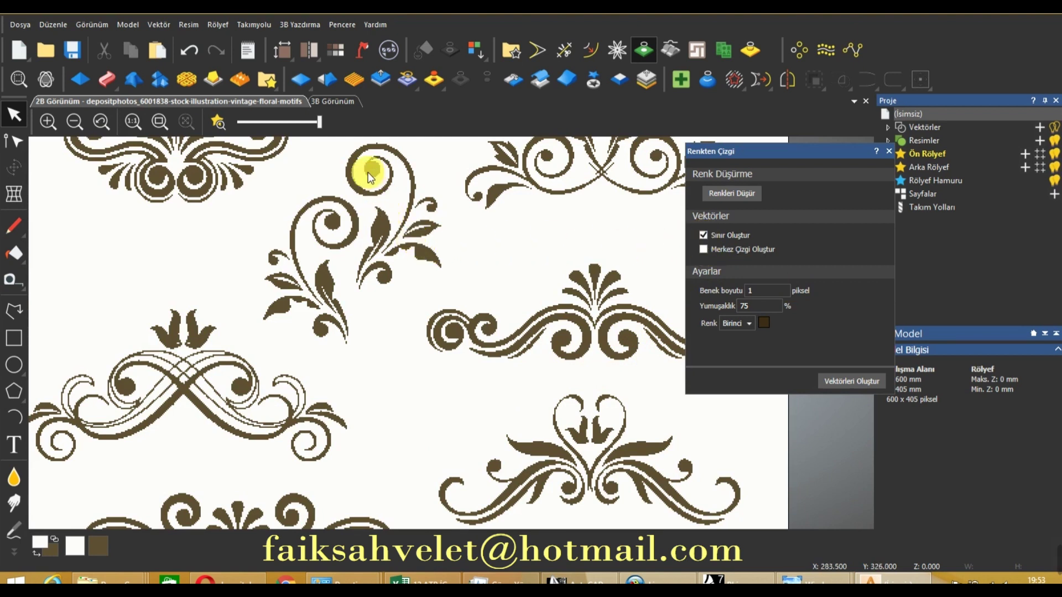
scroll(368, 173, up, 4)
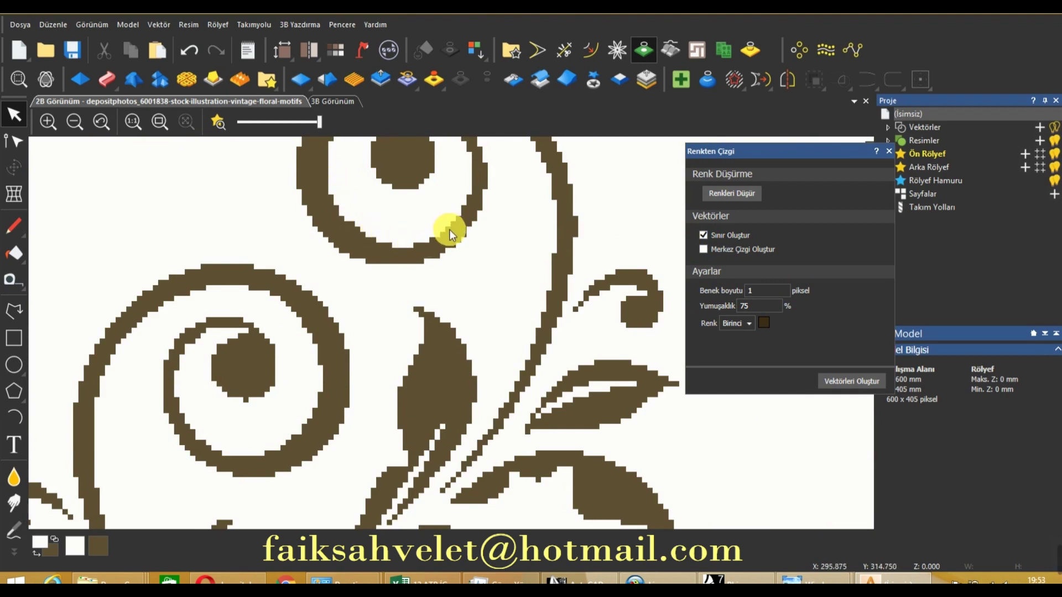
scroll(460, 220, down, 3)
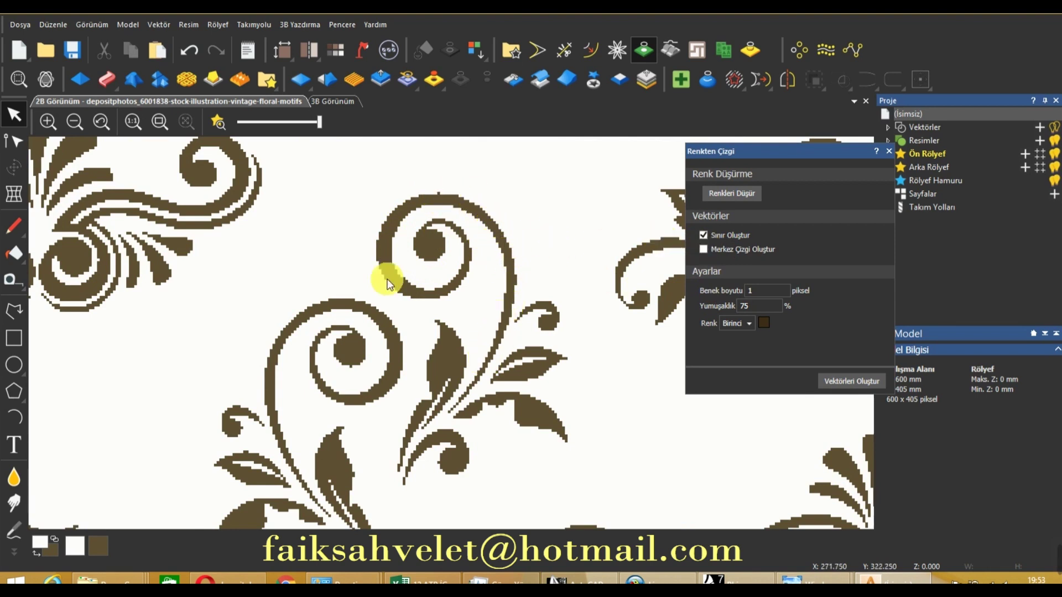
scroll(418, 253, down, 3)
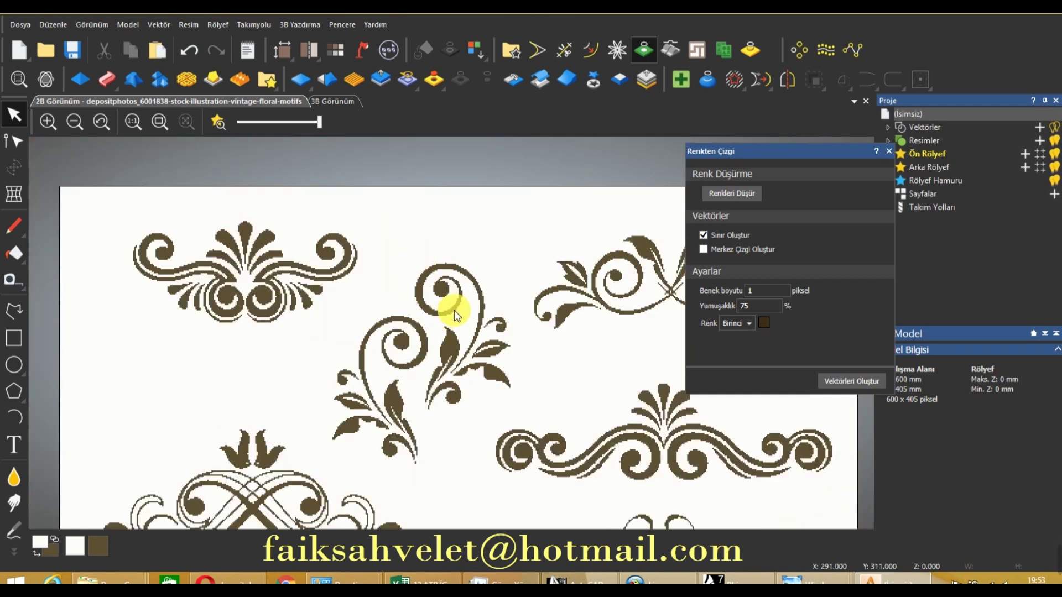
Step: Move the Renkten Çizgi dialog aside and review its boundary, speckle size (Benek boyutu) and smoothness (Yumuşaklık) settings
click(703, 235)
drag(717, 155, 686, 134)
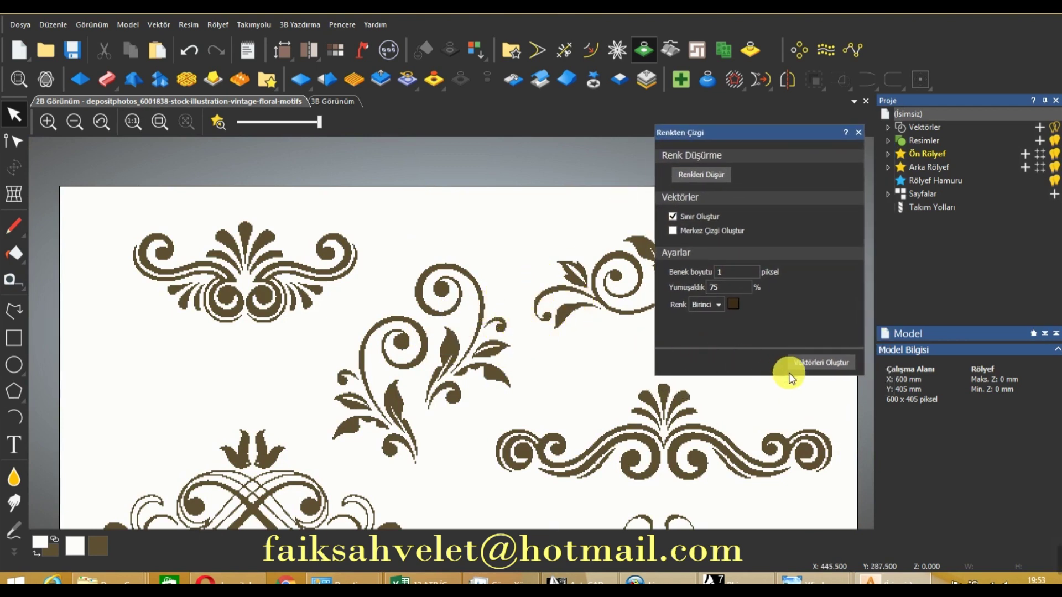
double_click(735, 274)
text(1)
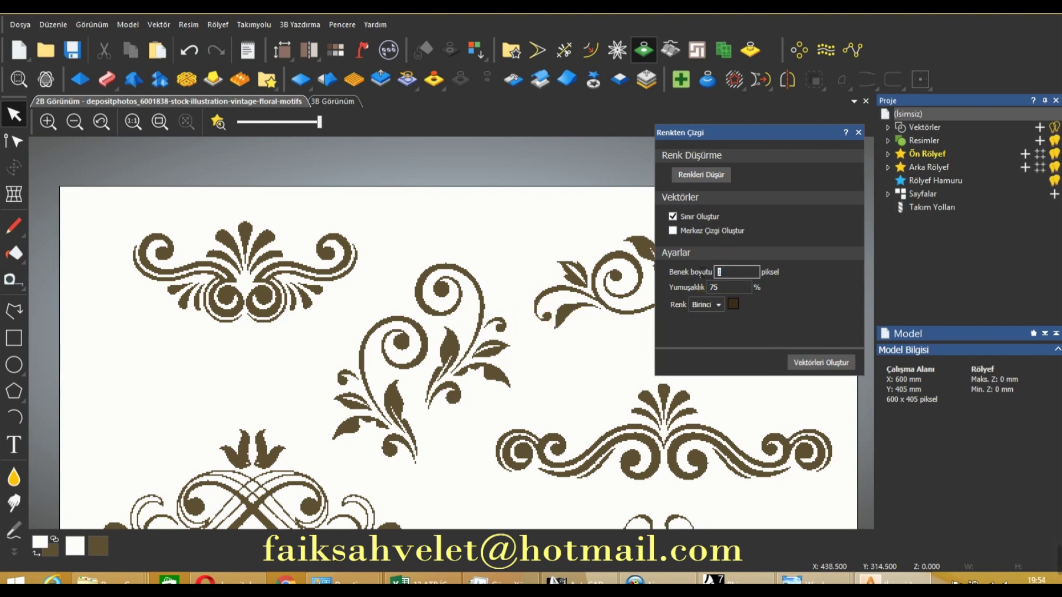
double_click(699, 287)
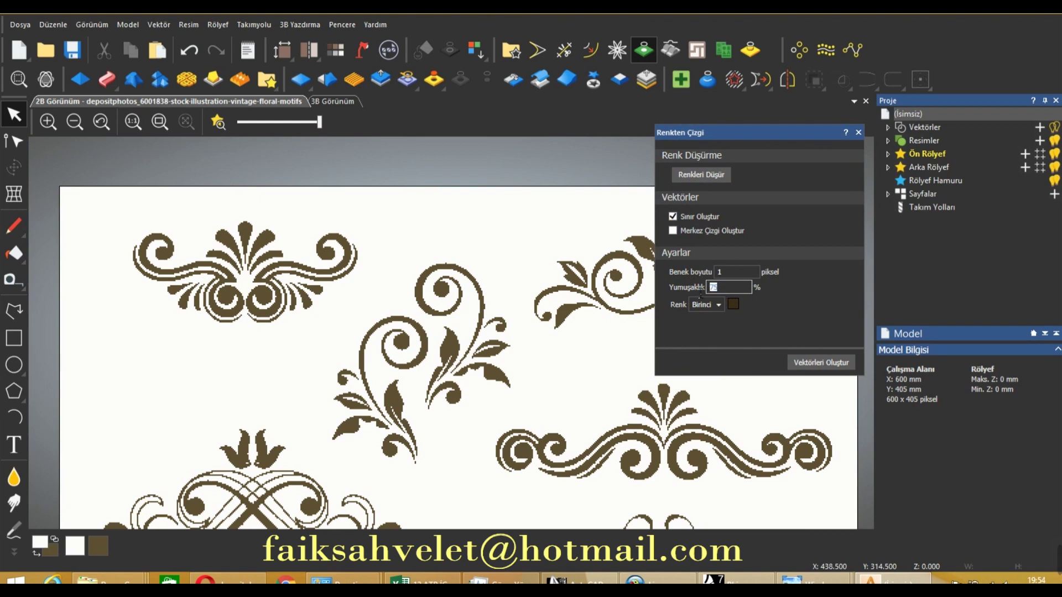
click(719, 271)
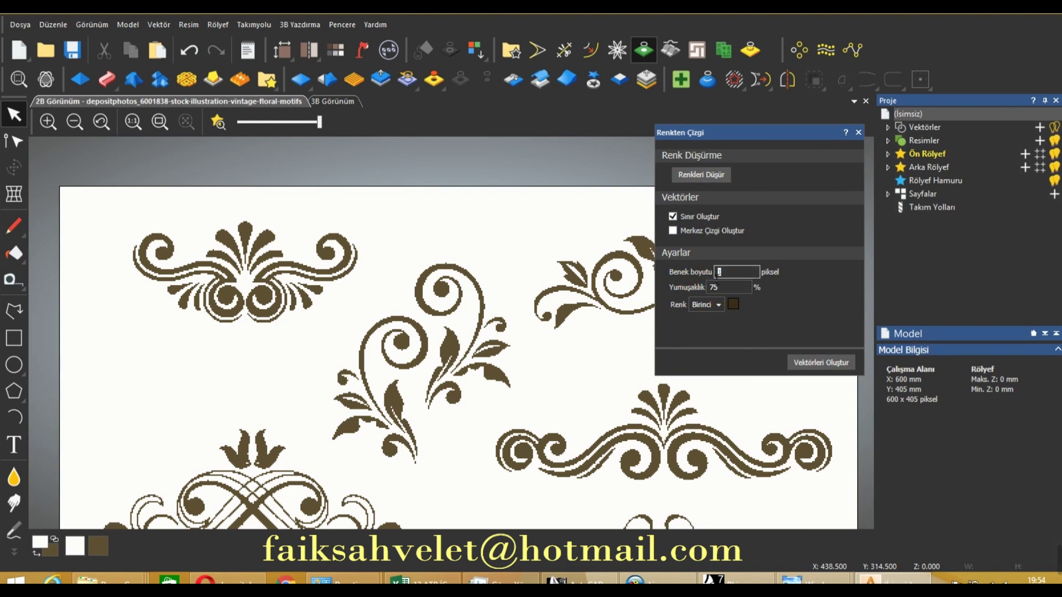
Step: Trace the motif boundaries into vectors with a speckle size of 90 pixels and 75% smoothness
click(544, 319)
scroll(547, 313, up, 3)
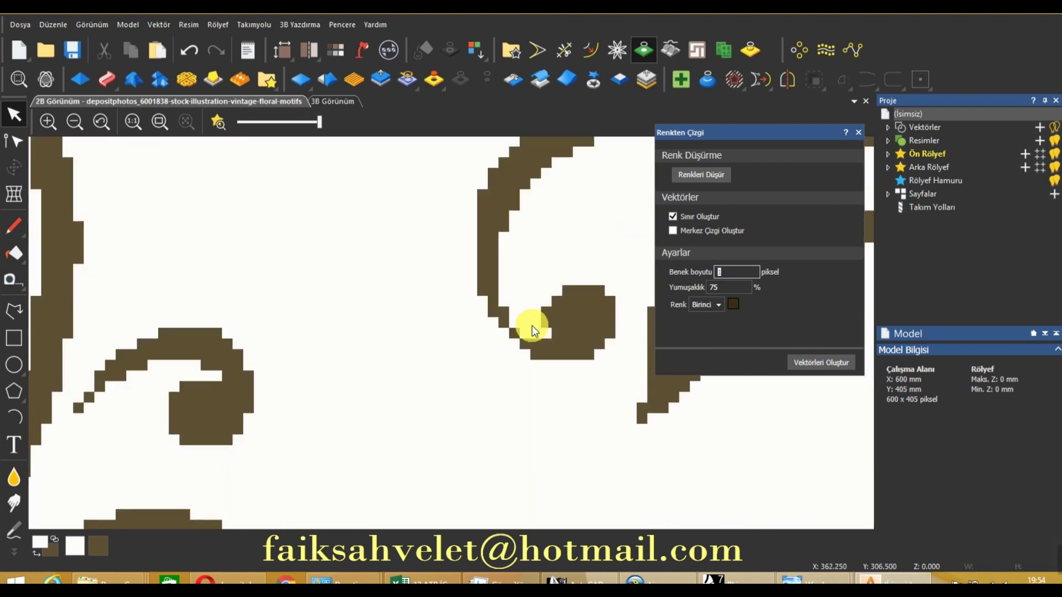
click(728, 273)
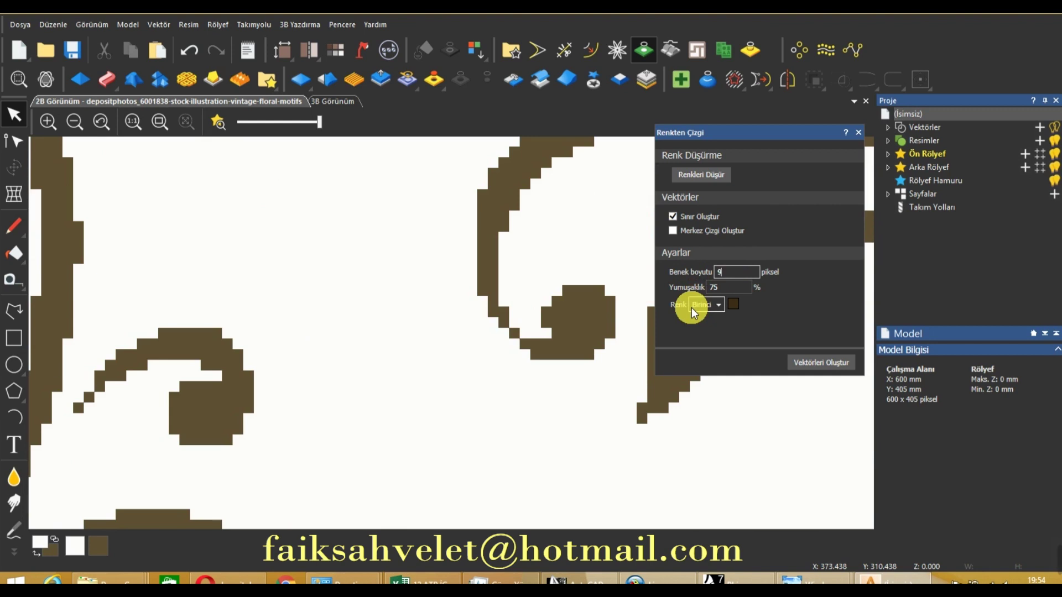
text(90)
scroll(518, 323, down, 2)
click(812, 367)
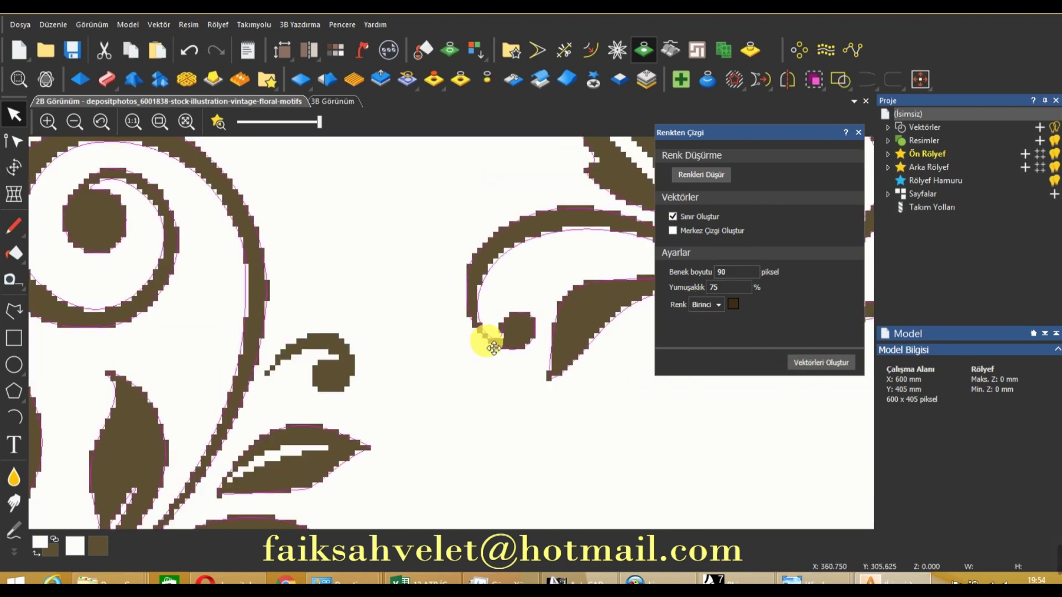
Step: Compare the traced contours with the small motif details up close, hiding and showing the image
scroll(306, 360, up, 2)
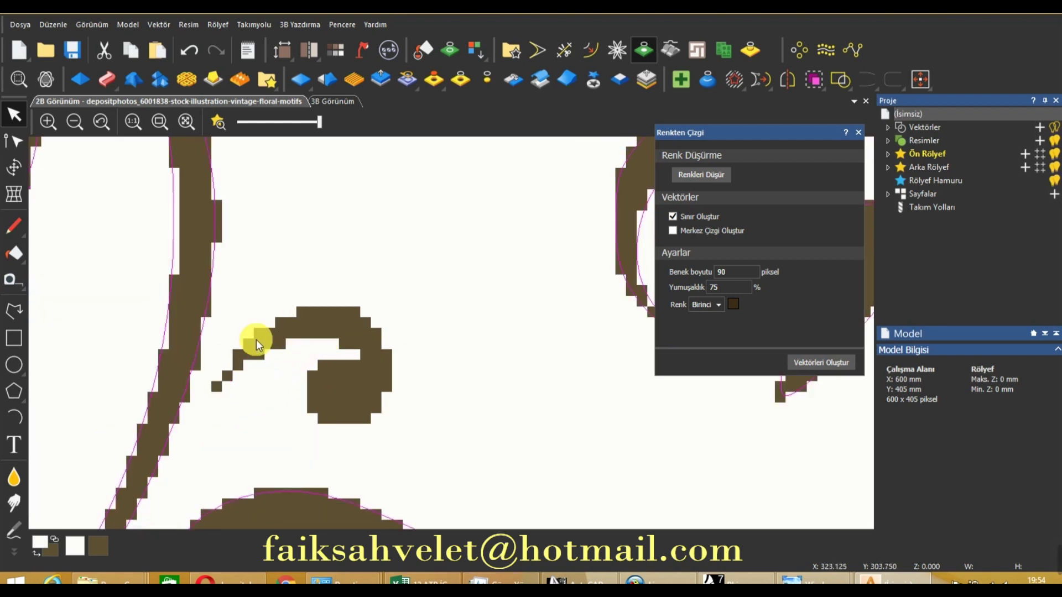
scroll(256, 340, down, 2)
click(1055, 141)
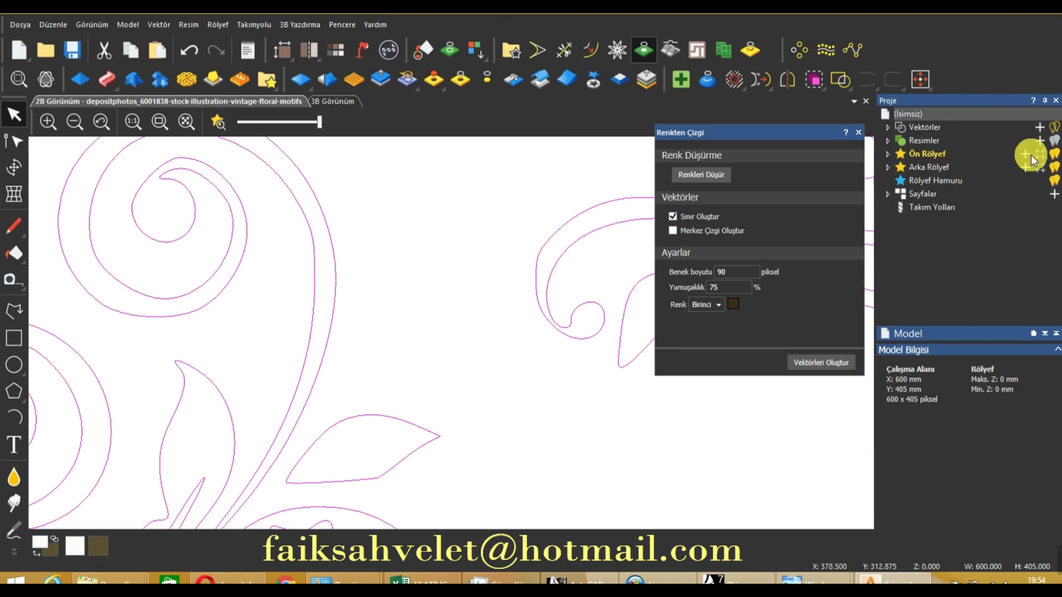
click(1054, 140)
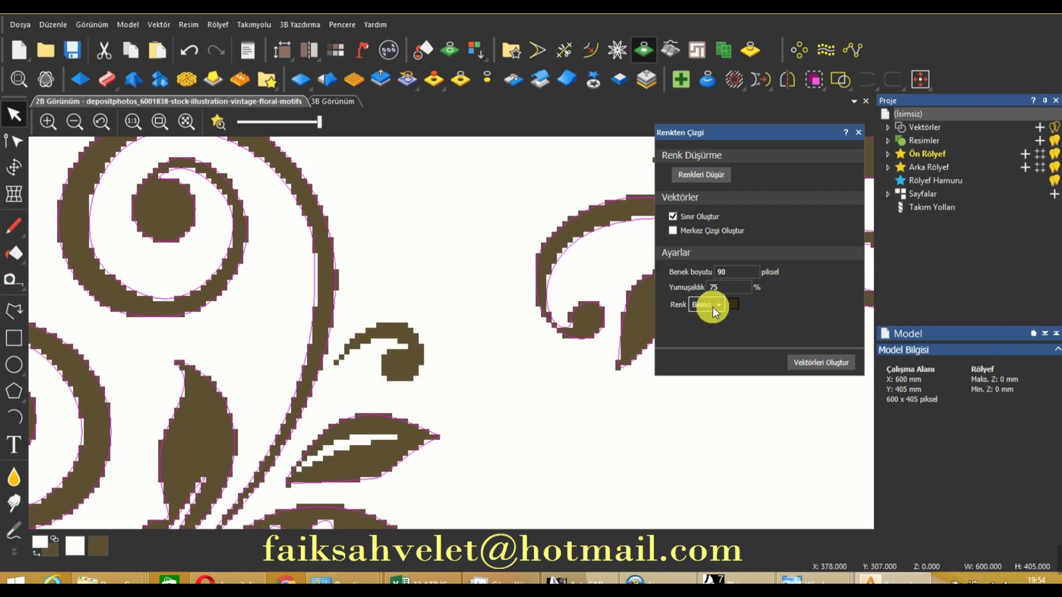
Step: Undo the trace and create the boundary vectors again with a speckle size of 1 pixel
key(ctrl+z)
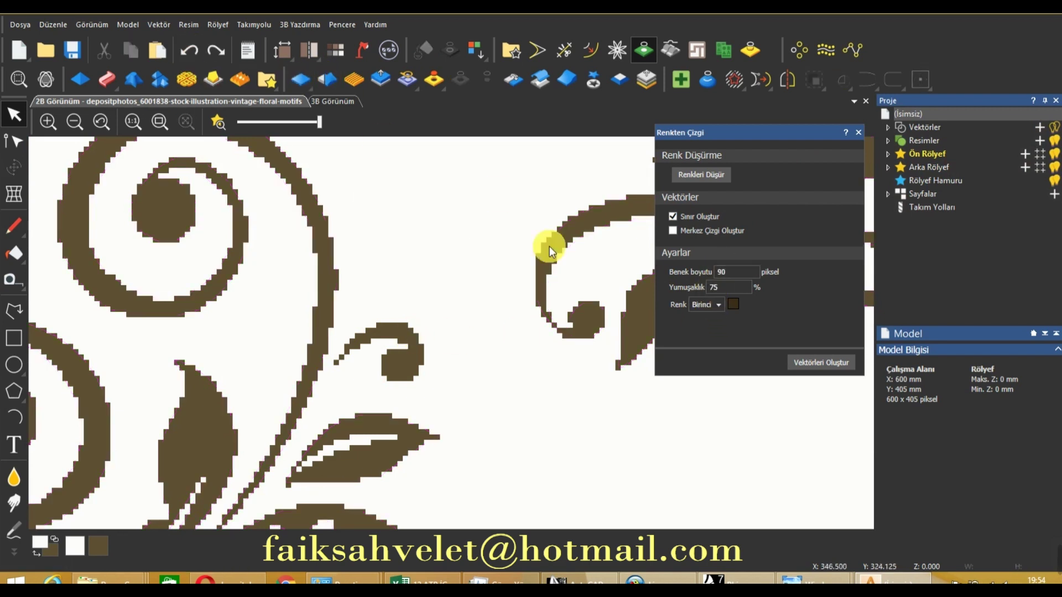
key(shift+Tab)
text(1)
click(823, 358)
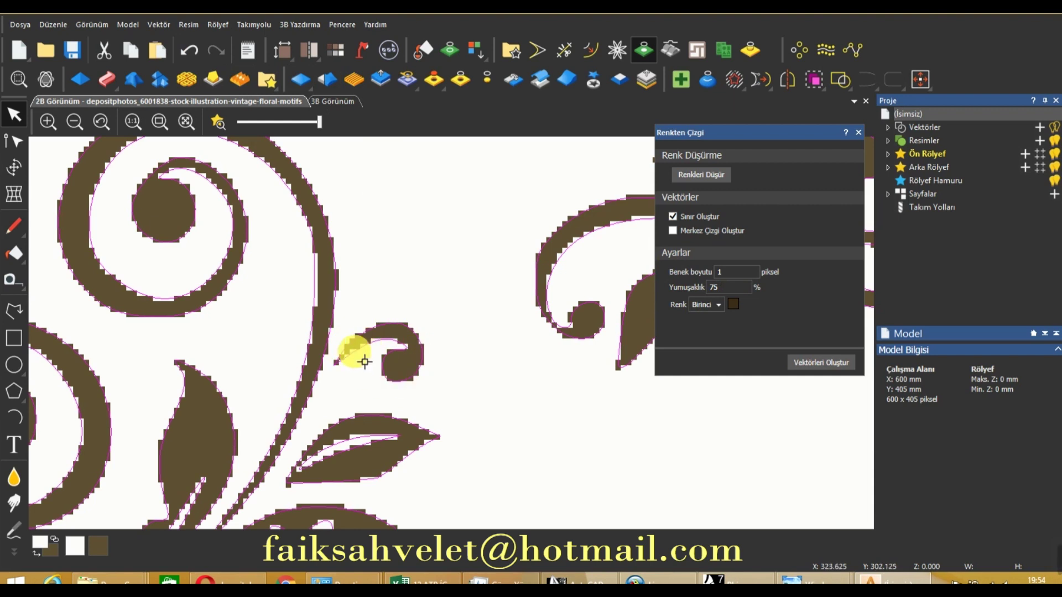
Step: Undo the last trace and create the boundary vectors again with the smoothness set to 1%
double_click(719, 287)
click(189, 49)
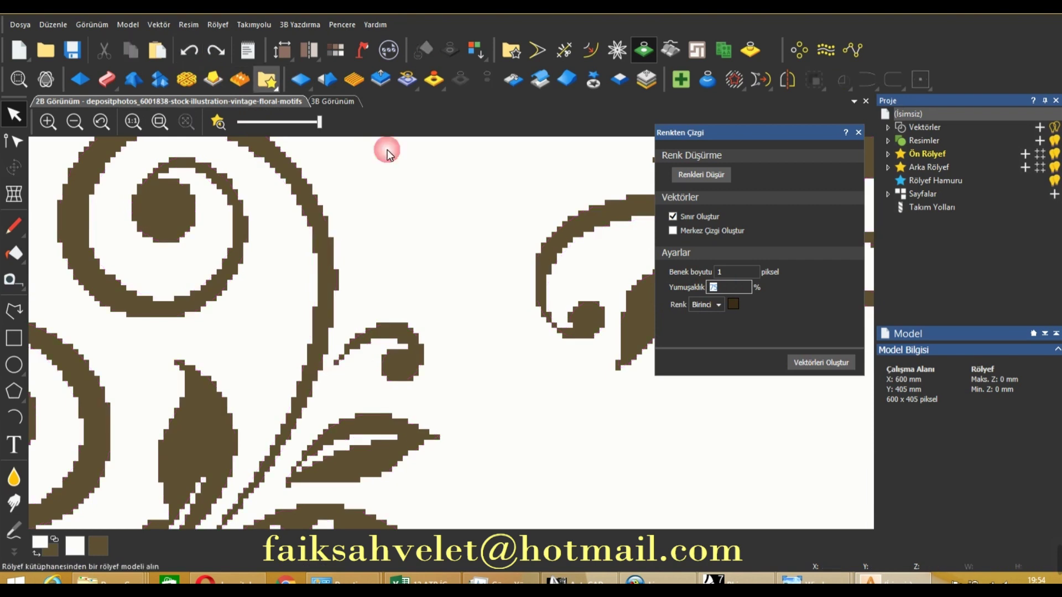
click(728, 287)
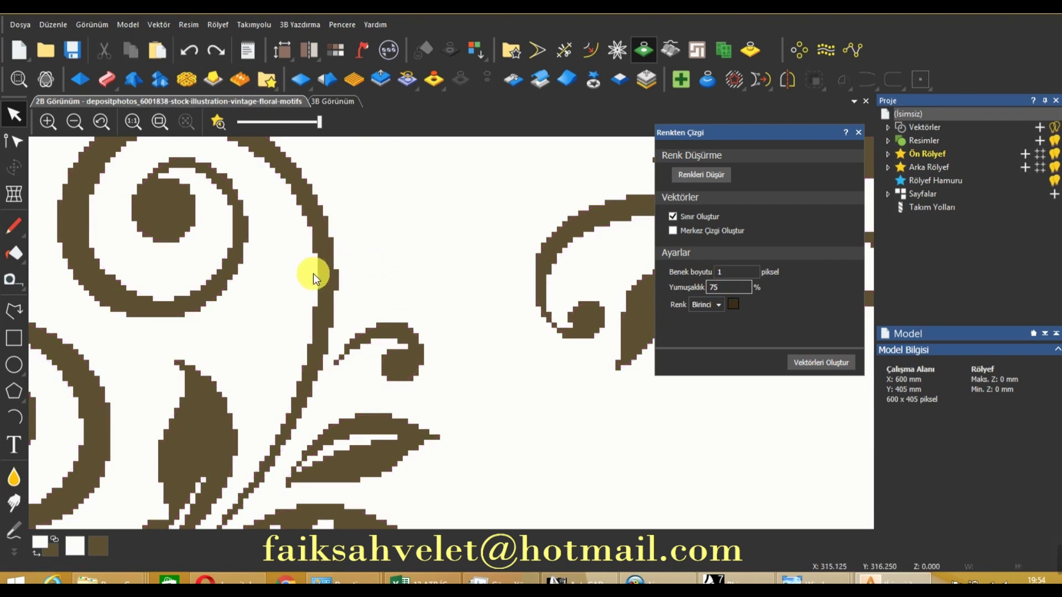
scroll(358, 302, down, 2)
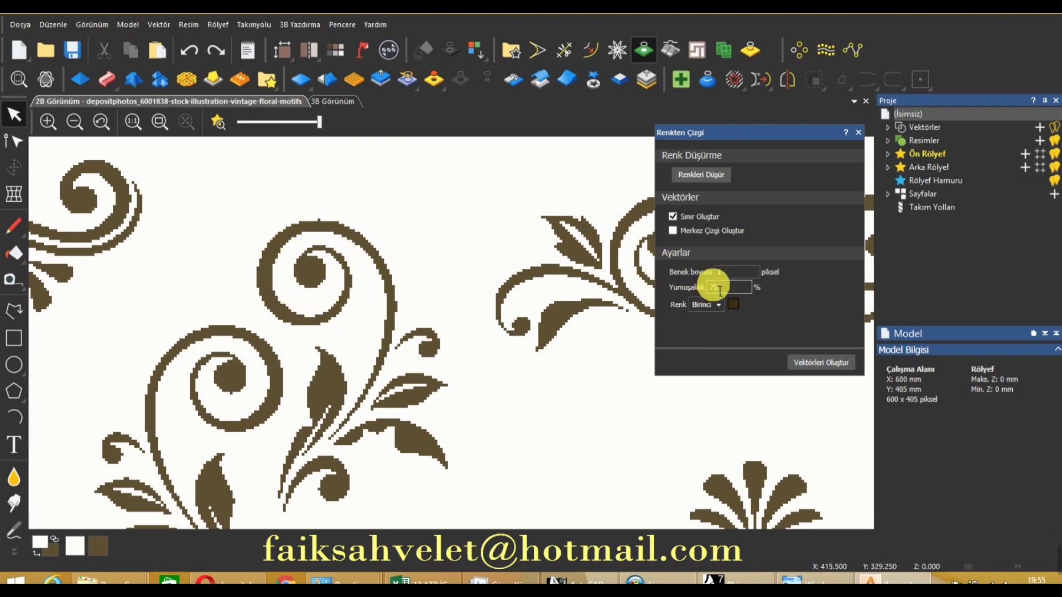
text(1)
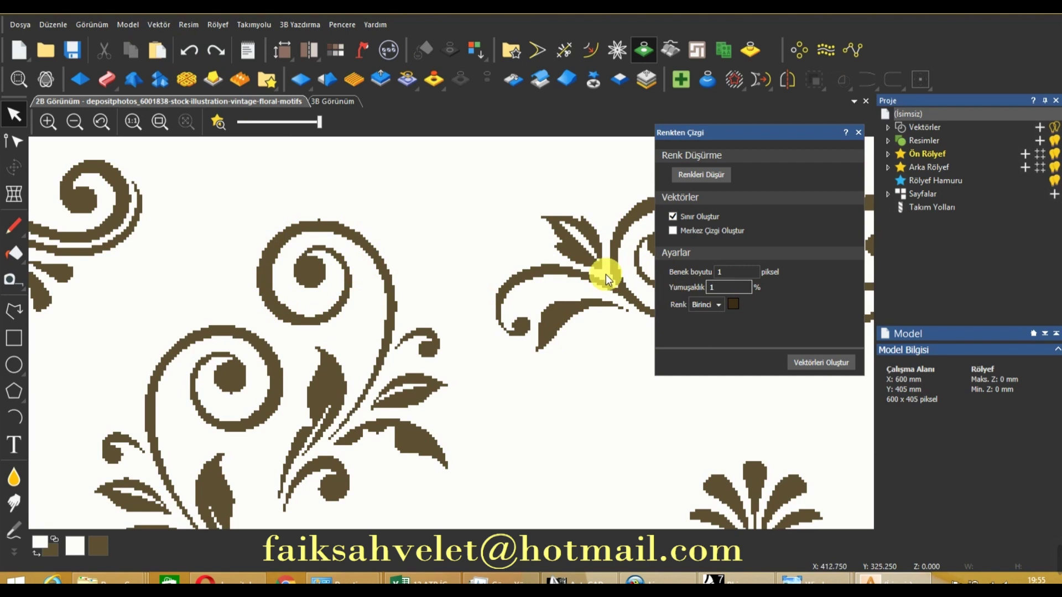
click(806, 363)
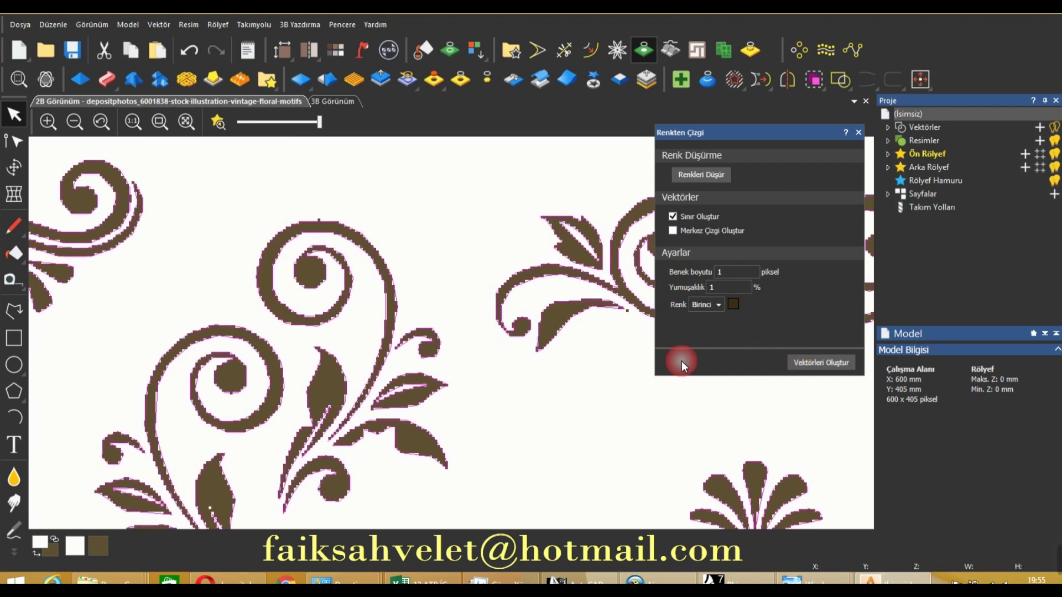
Step: Examine the spiral's traced contours up close, first over the image and then with the image hidden
click(353, 264)
scroll(359, 233, up, 3)
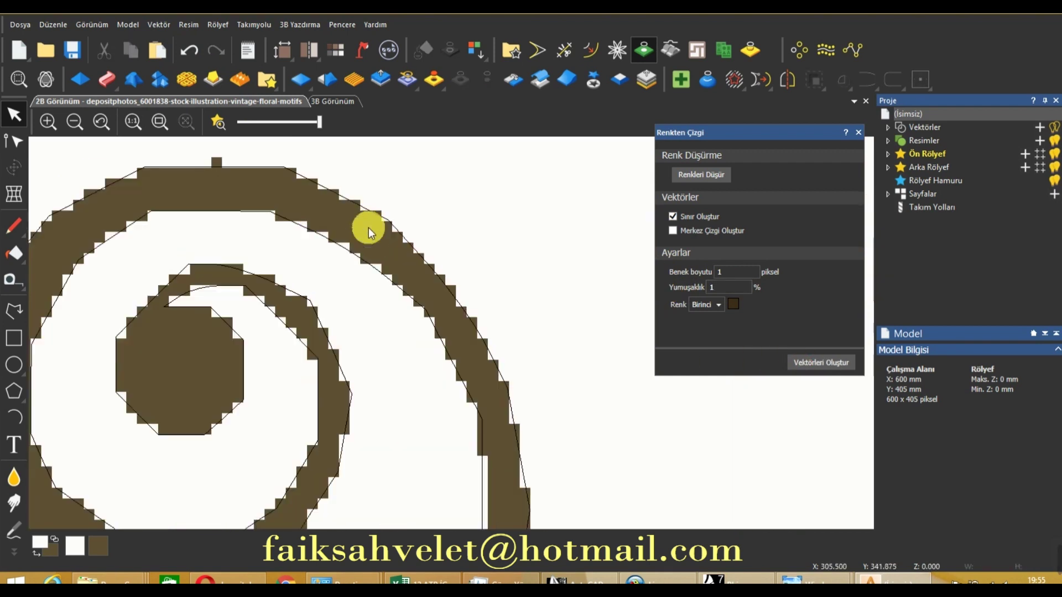
scroll(392, 222, up, 1)
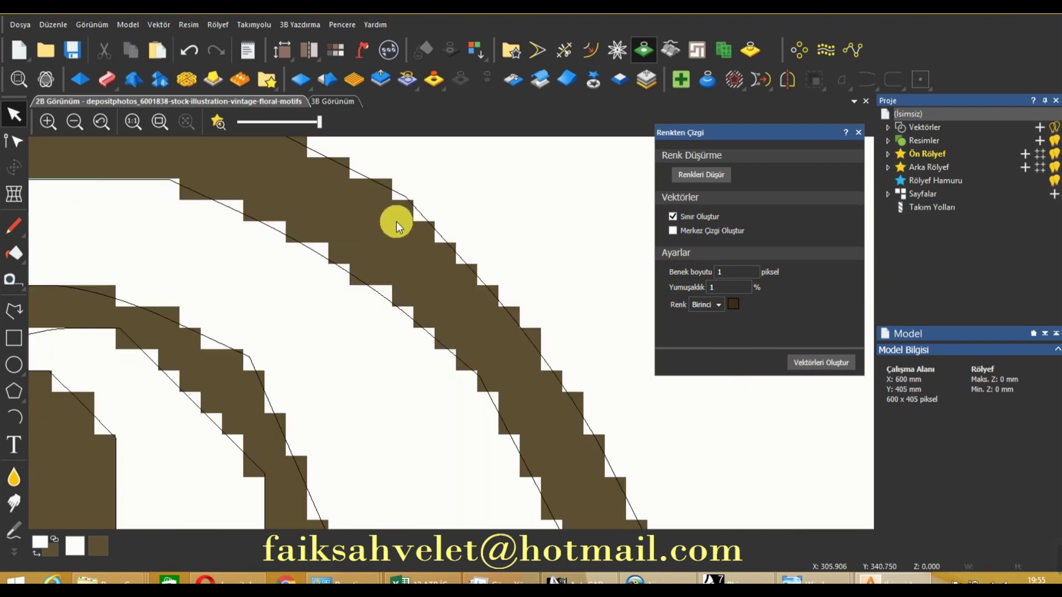
click(1053, 141)
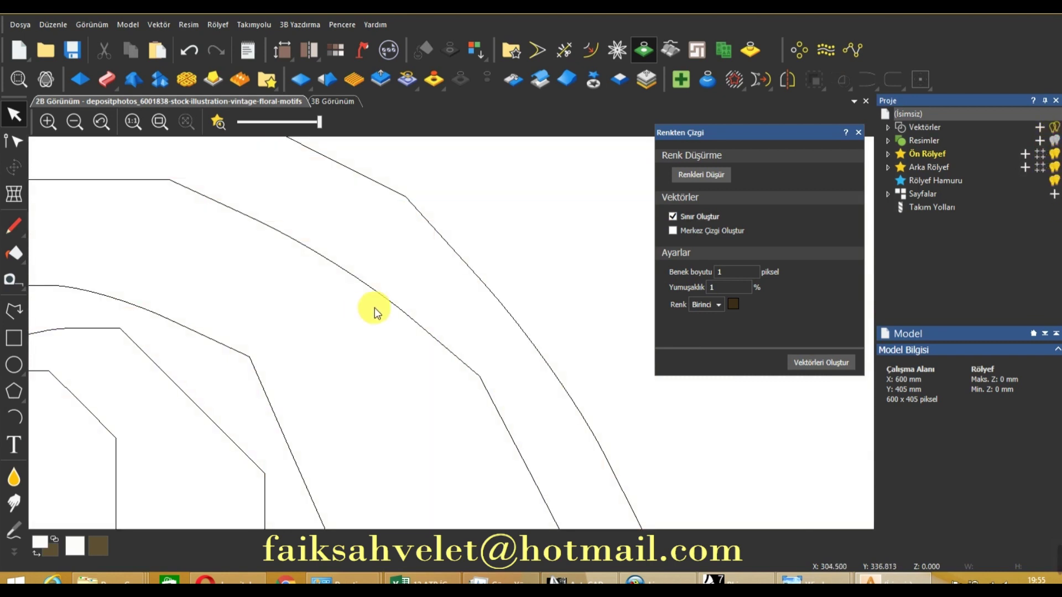
scroll(456, 292, down, 3)
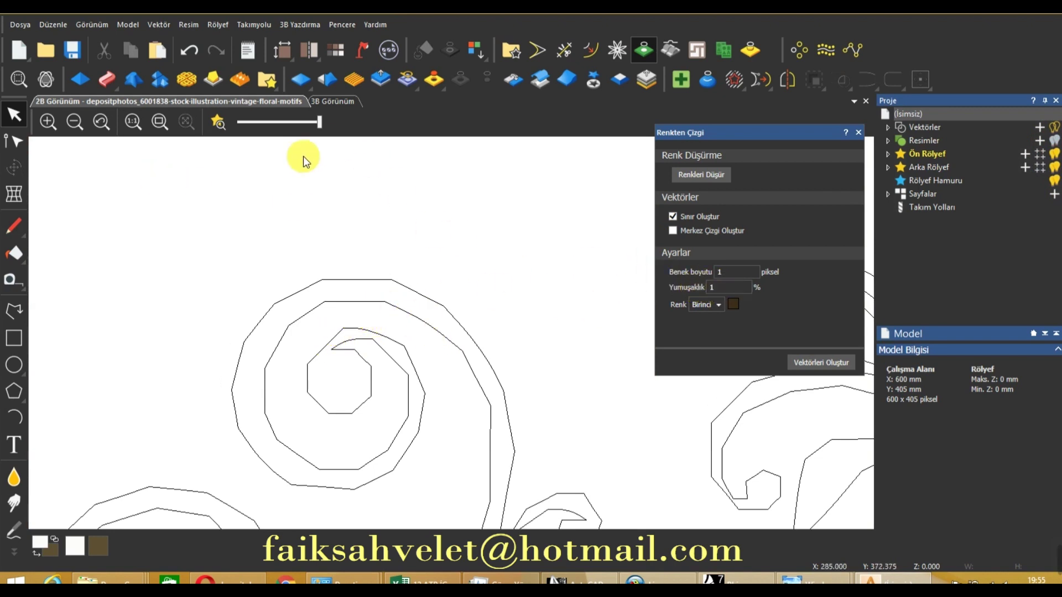
Step: Undo the trace, retrace the motifs over the visible image with 50% smoothness, and hide the image to check the contours
click(193, 54)
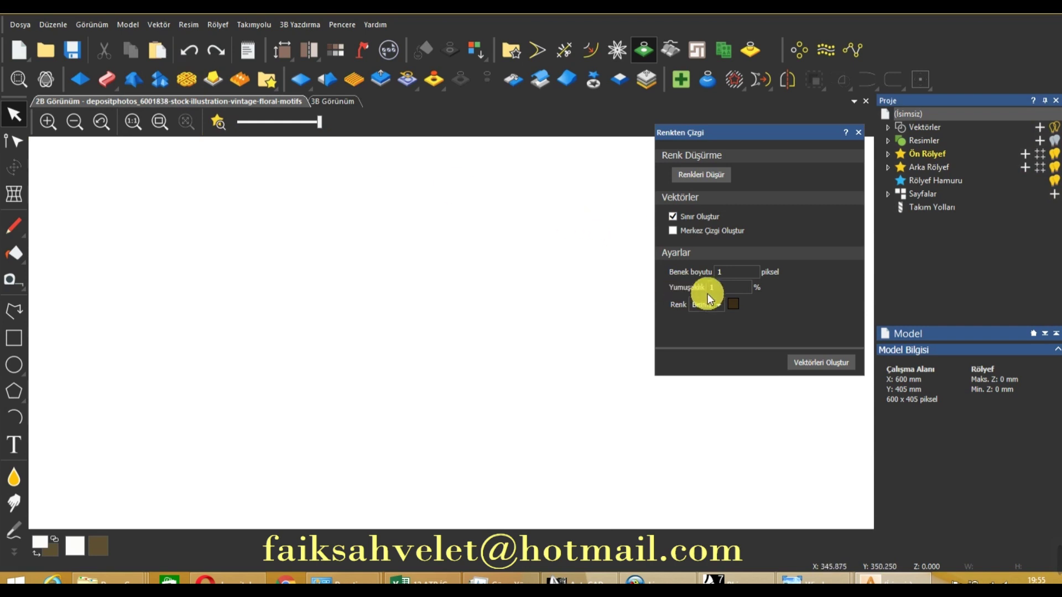
click(1054, 140)
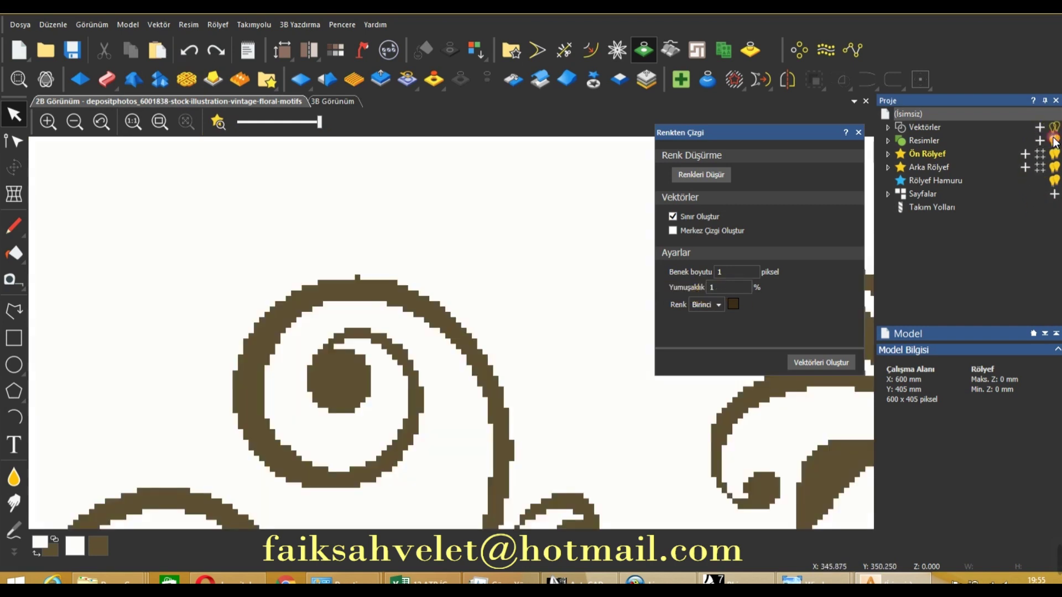
click(728, 284)
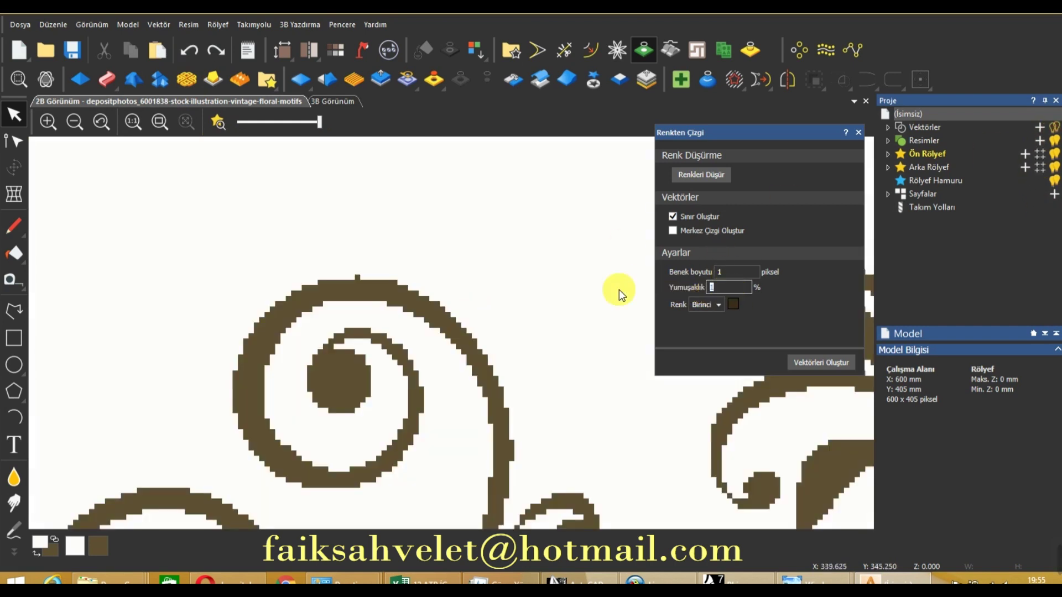
text(50)
click(819, 362)
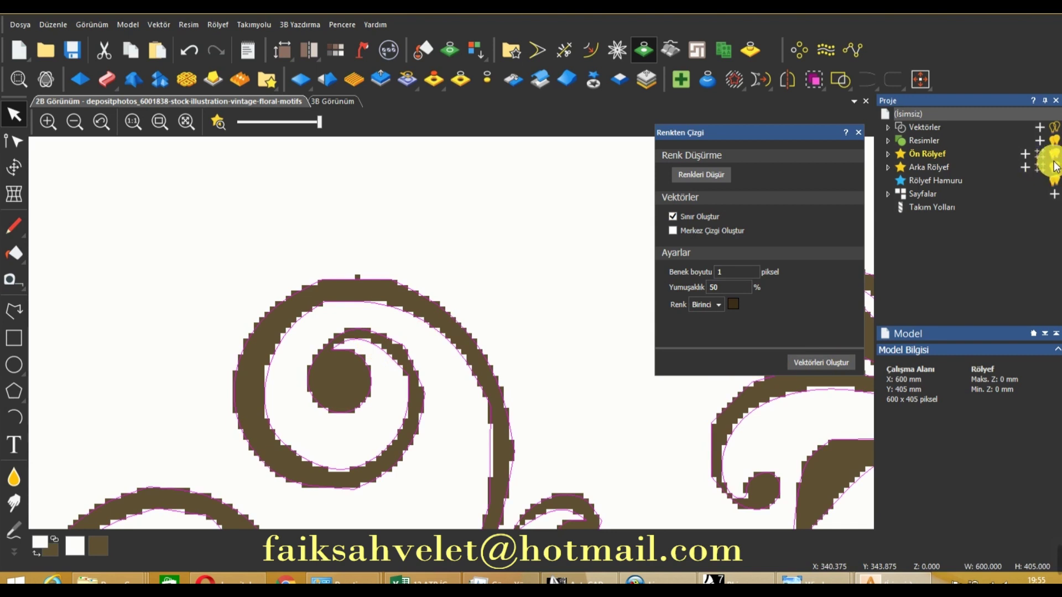
click(1054, 141)
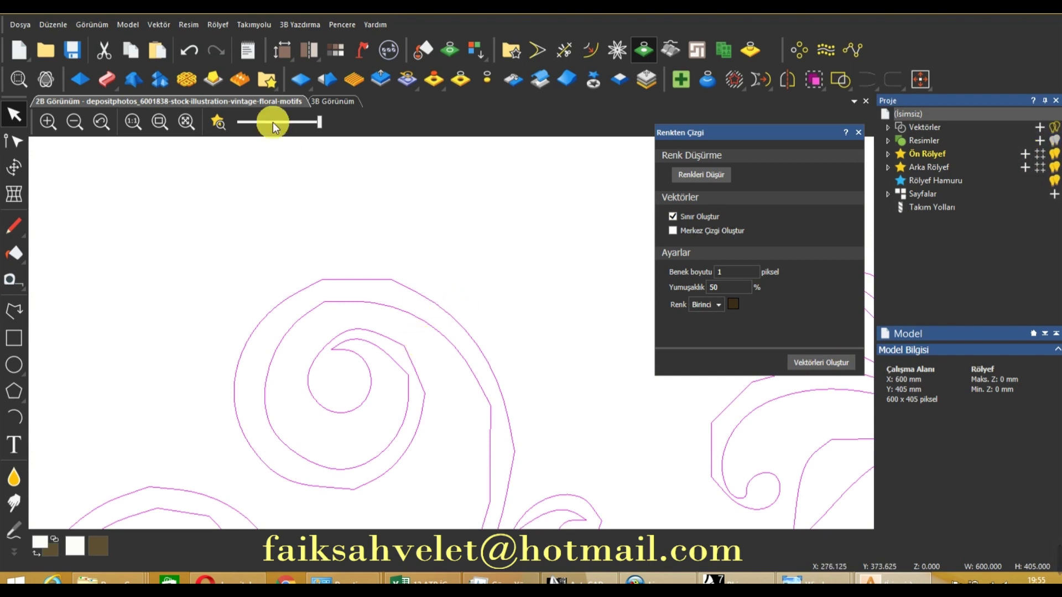
Step: Undo the trace, show the image again and create the boundary vectors with 75% smoothness and a 1-pixel speckle size
click(190, 56)
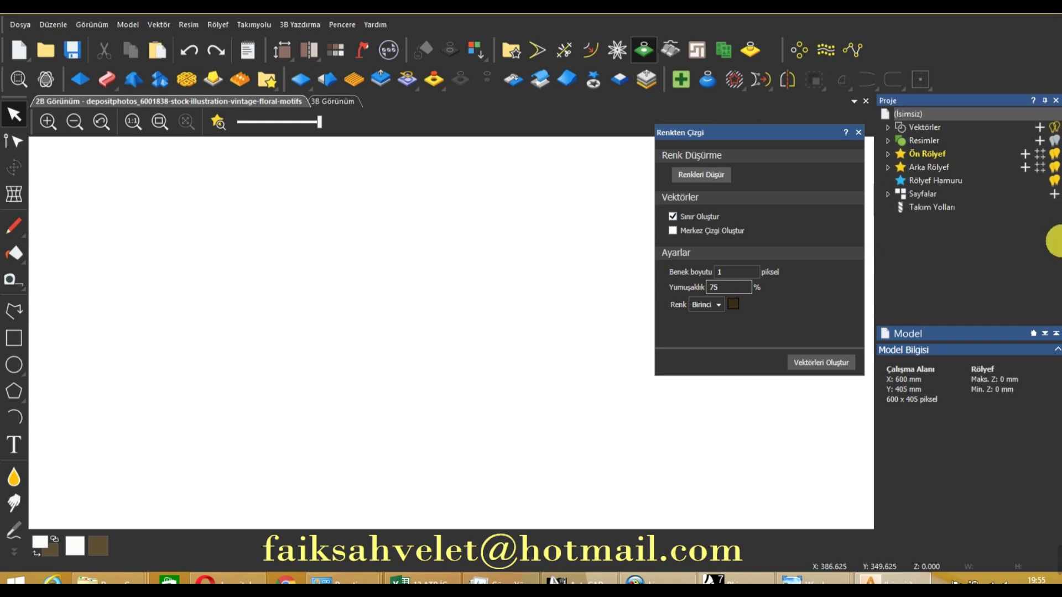
click(1055, 141)
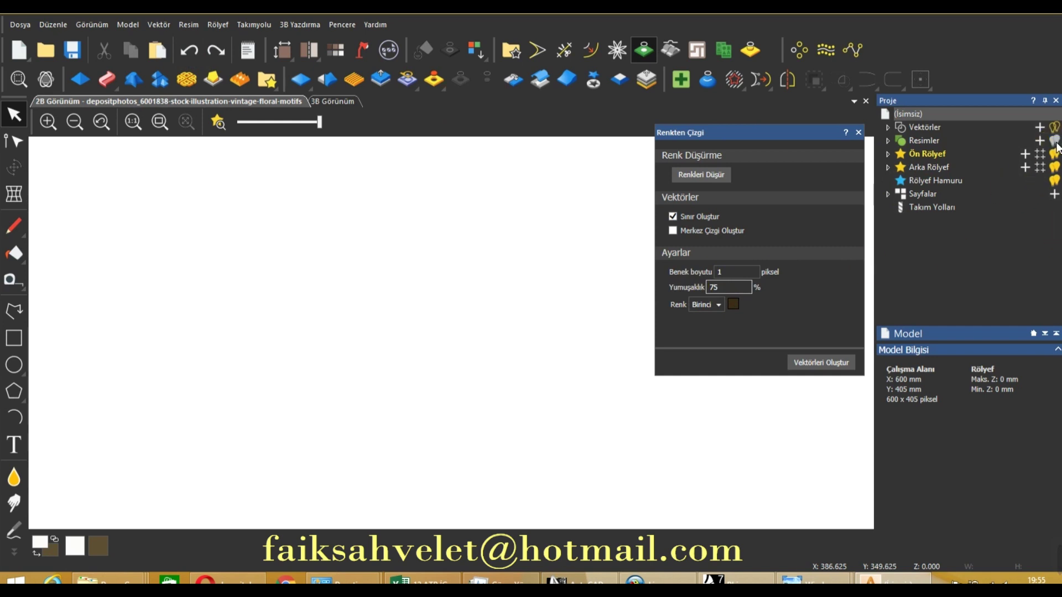
click(810, 362)
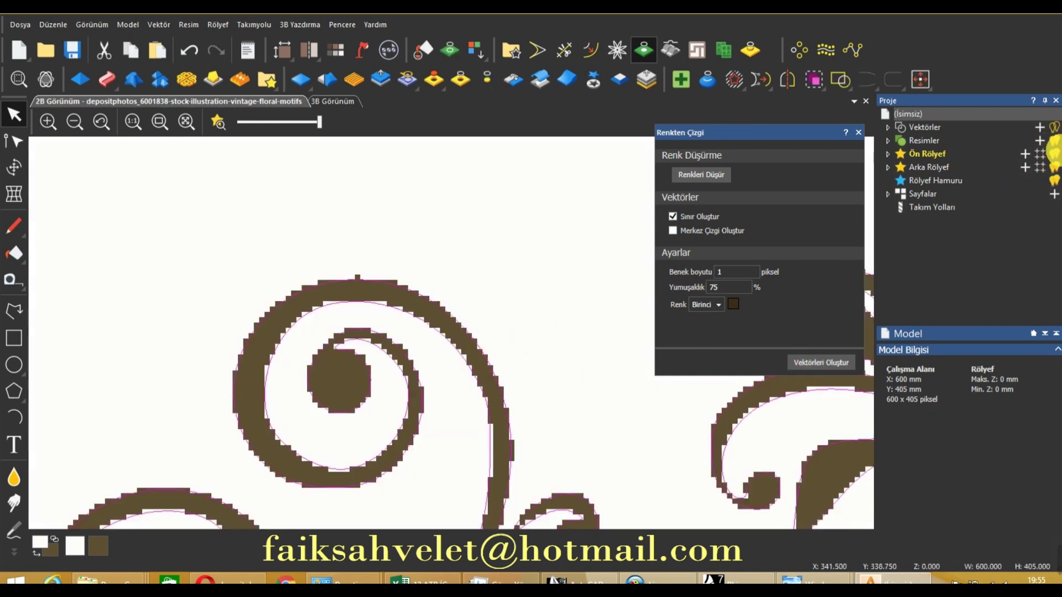
Step: Compare the traced vectors with the image, then hide the image and examine the motif outlines across the whole sheet
click(1052, 142)
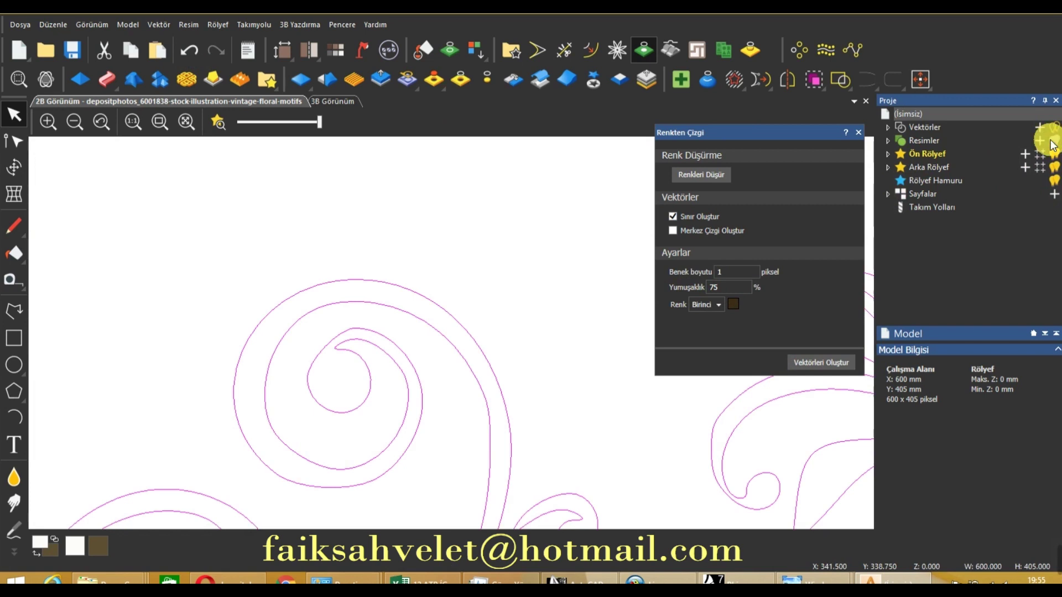
click(1054, 141)
scroll(588, 287, down, 5)
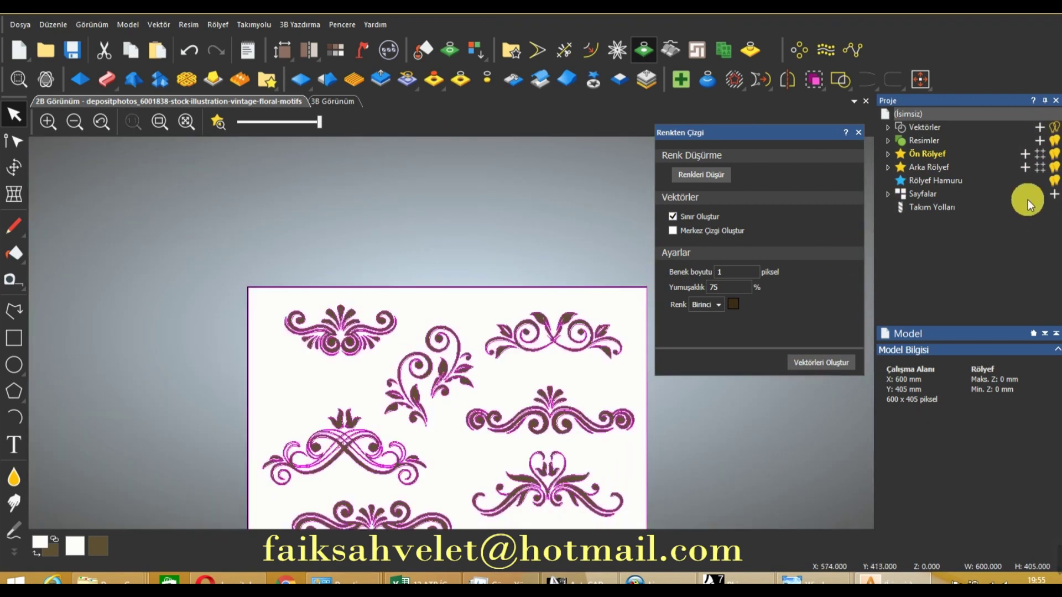
click(1054, 142)
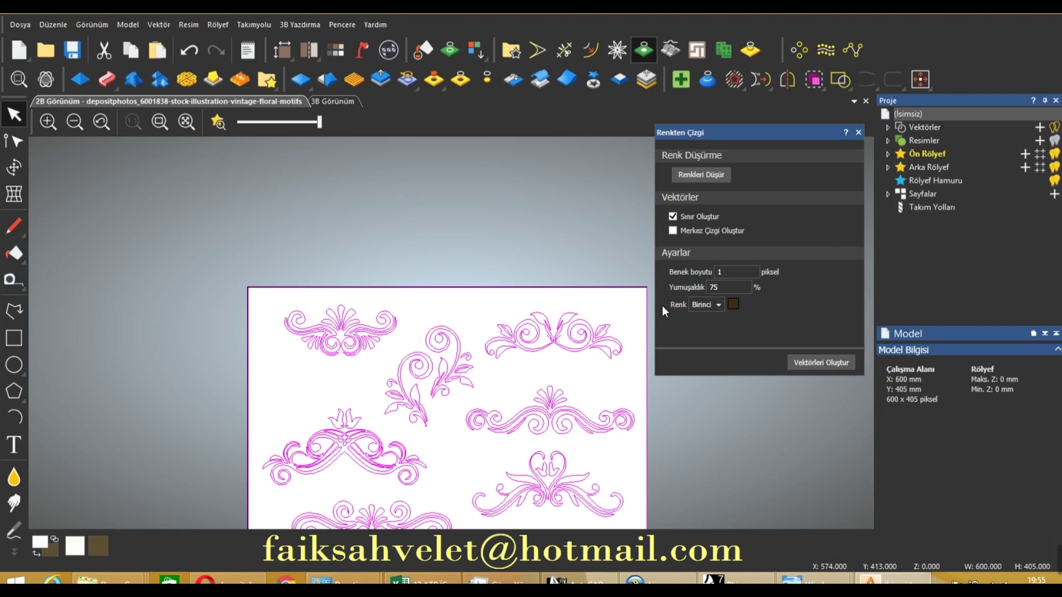
scroll(587, 308, down, 4)
scroll(497, 343, up, 5)
scroll(544, 411, up, 2)
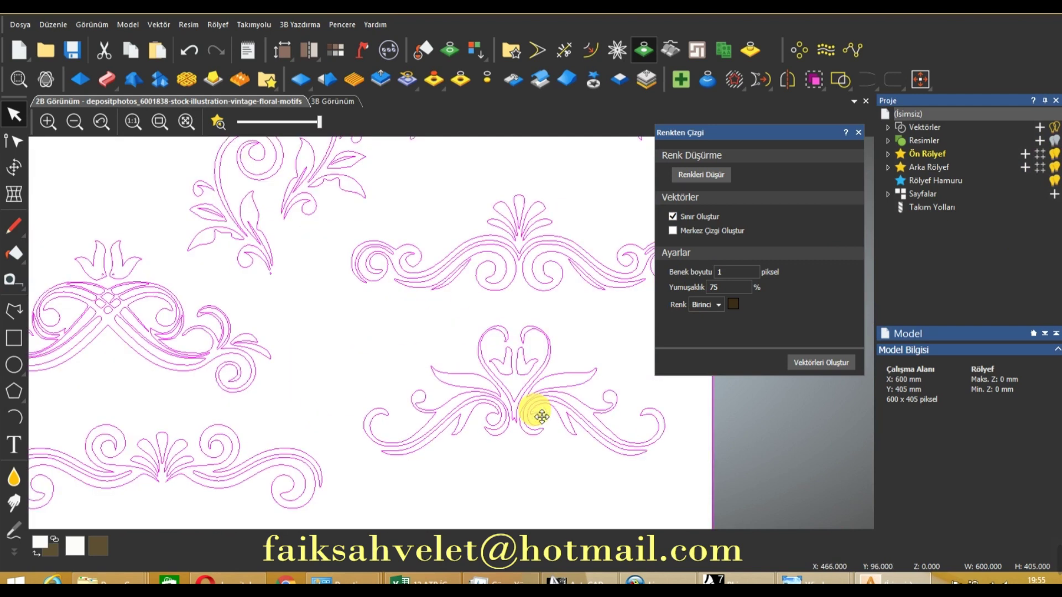
scroll(270, 284, down, 2)
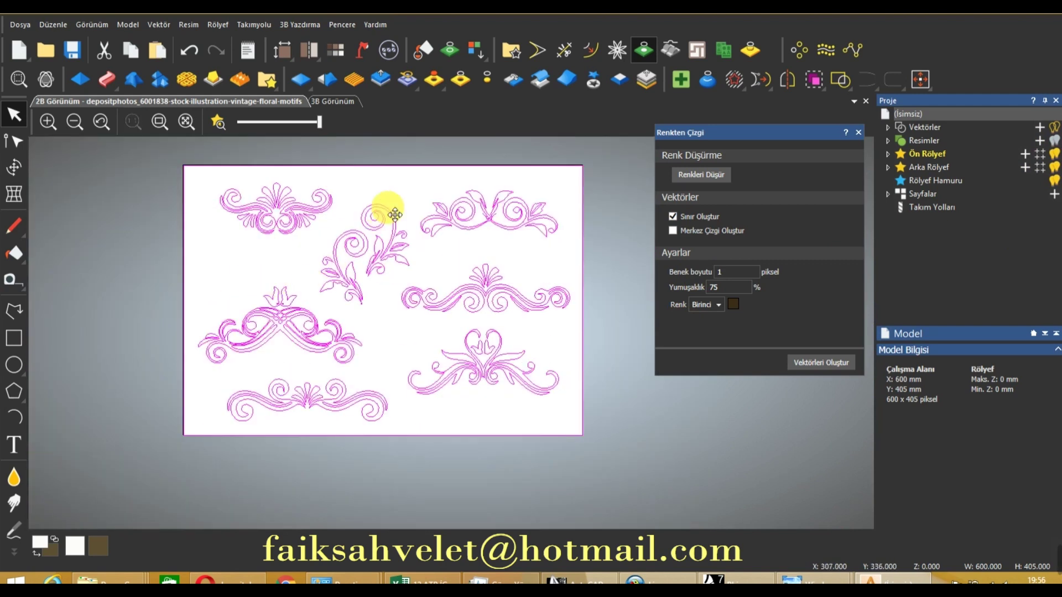
scroll(312, 183, up, 4)
scroll(381, 220, down, 2)
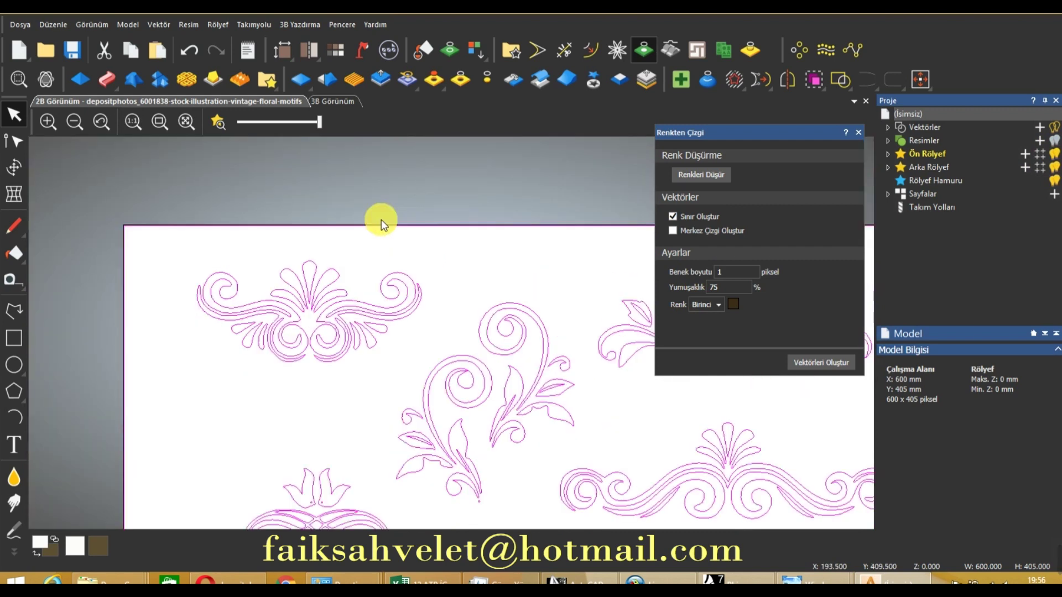
Step: Examine the traced outlines of the twin spirals and the leafy double-scroll motif up close, then close the colour-to-line tracing tool
scroll(332, 232, down, 2)
scroll(421, 321, down, 2)
scroll(519, 422, up, 2)
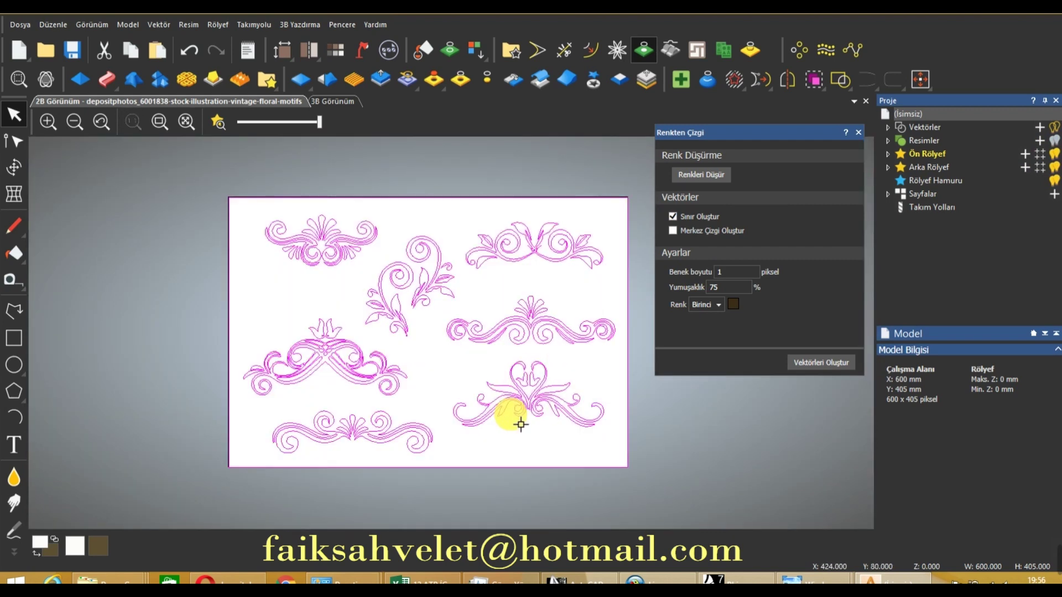
scroll(434, 263, up, 2)
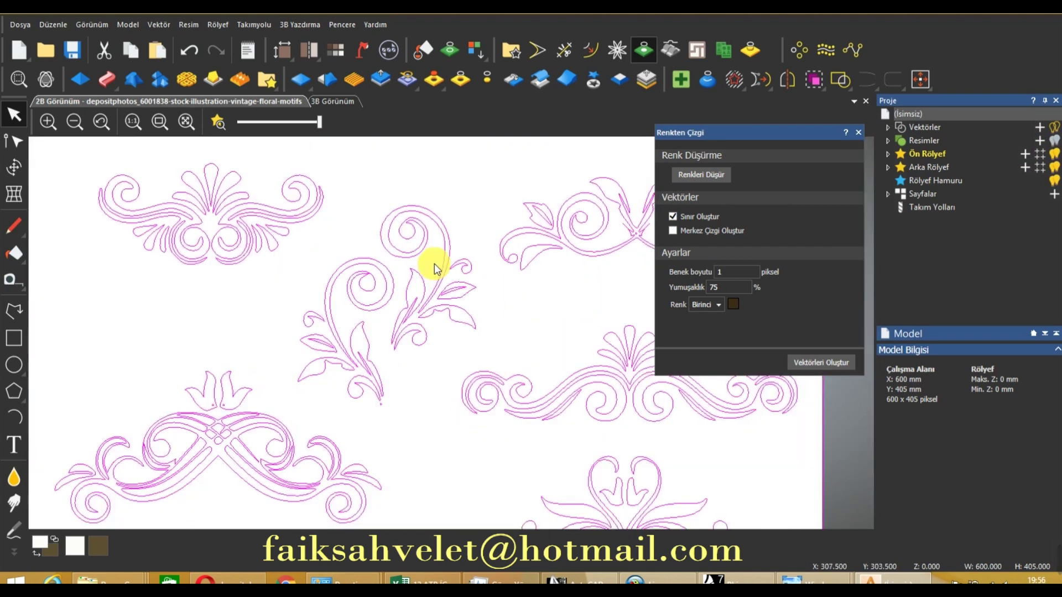
scroll(400, 228, up, 1)
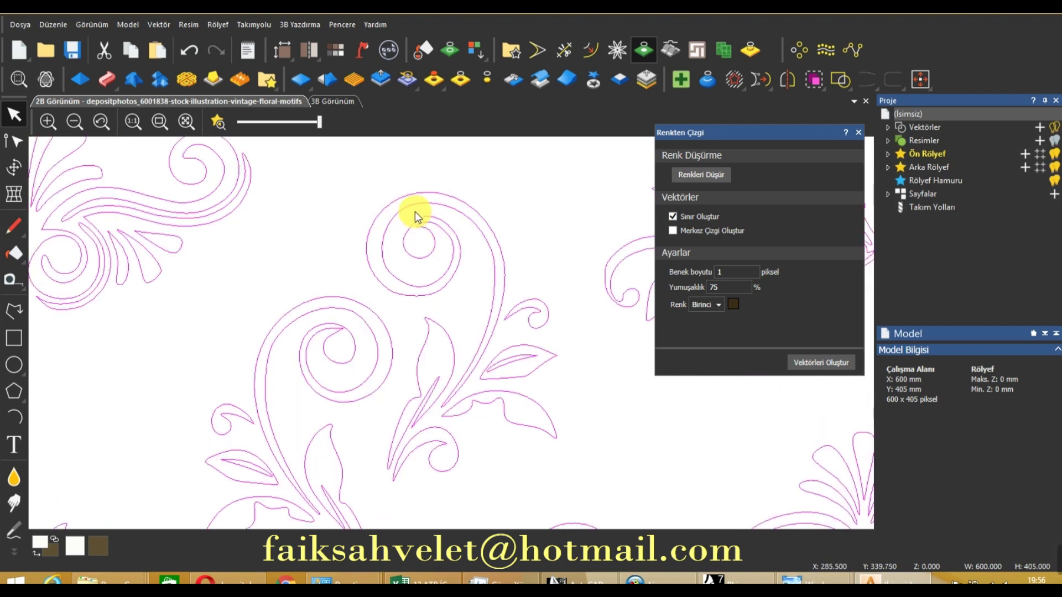
scroll(437, 225, down, 6)
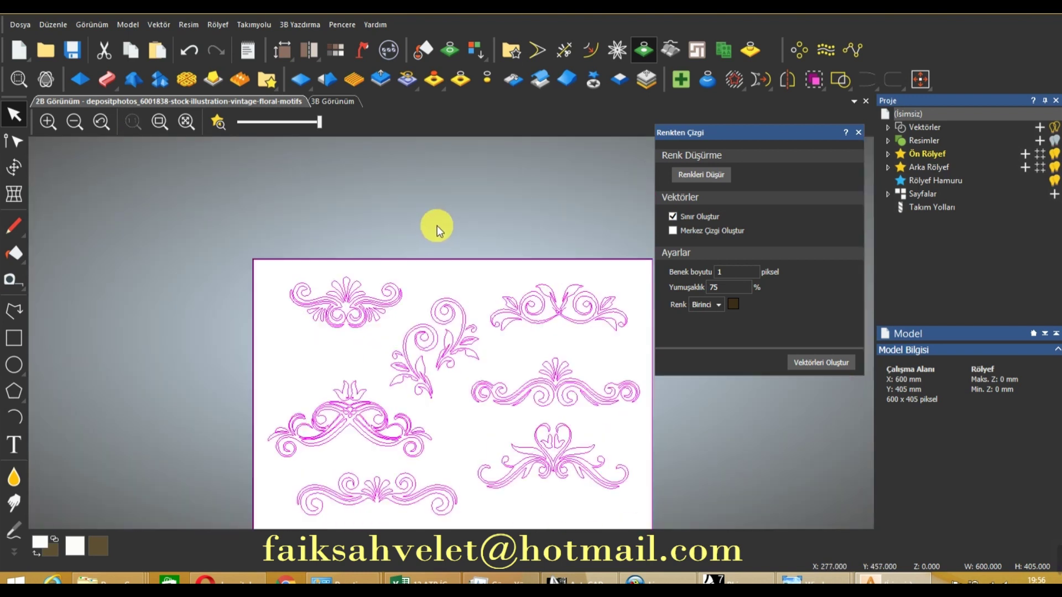
scroll(506, 301, up, 5)
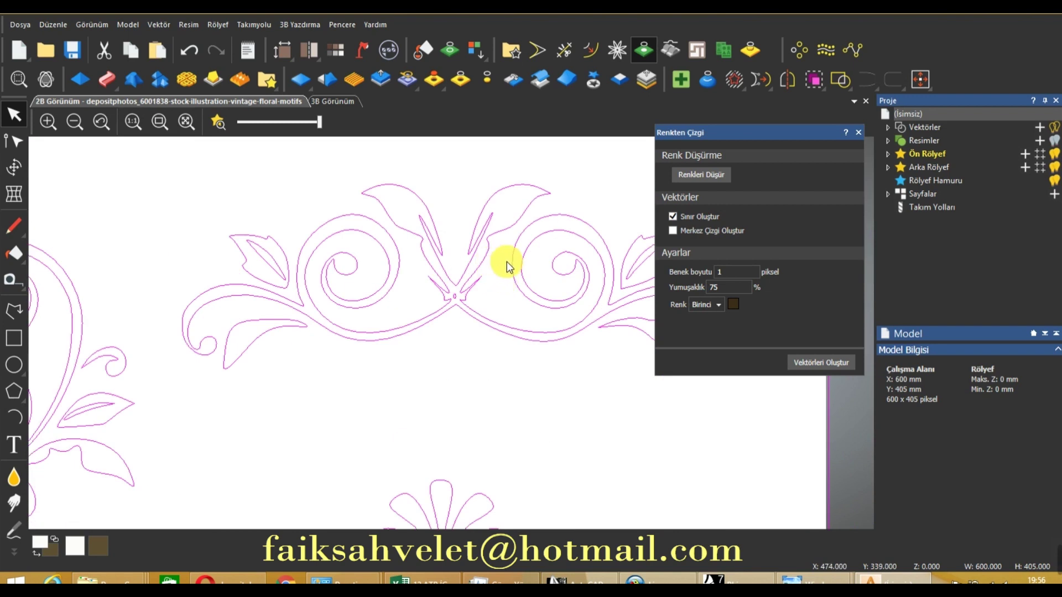
click(859, 132)
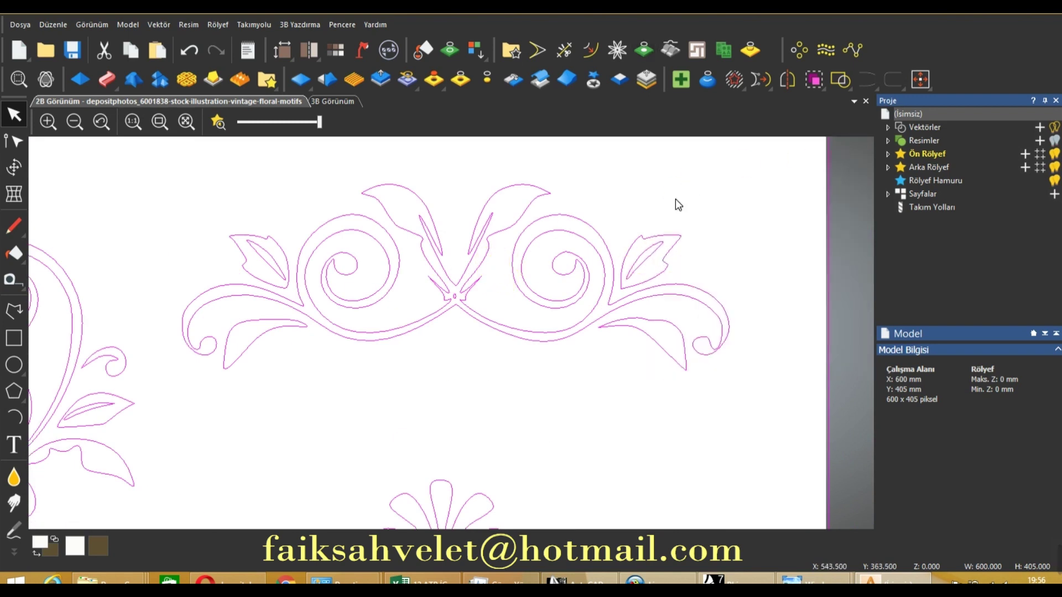
Step: Deselect the motifs, select the rectangular border vector around the sheet on its own and delete it
scroll(682, 188, down, 2)
scroll(458, 279, down, 3)
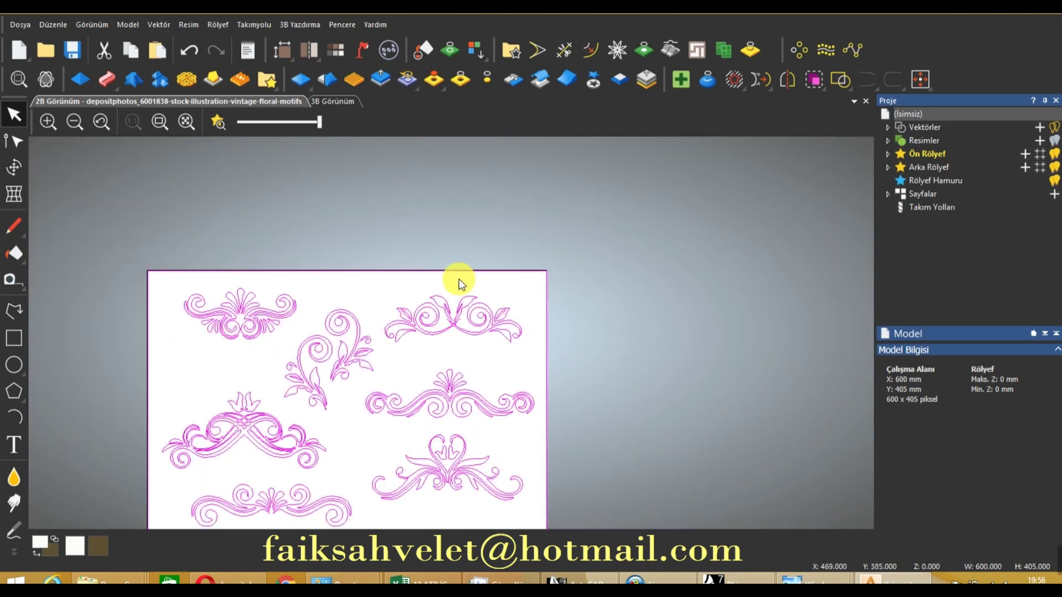
scroll(340, 426, up, 2)
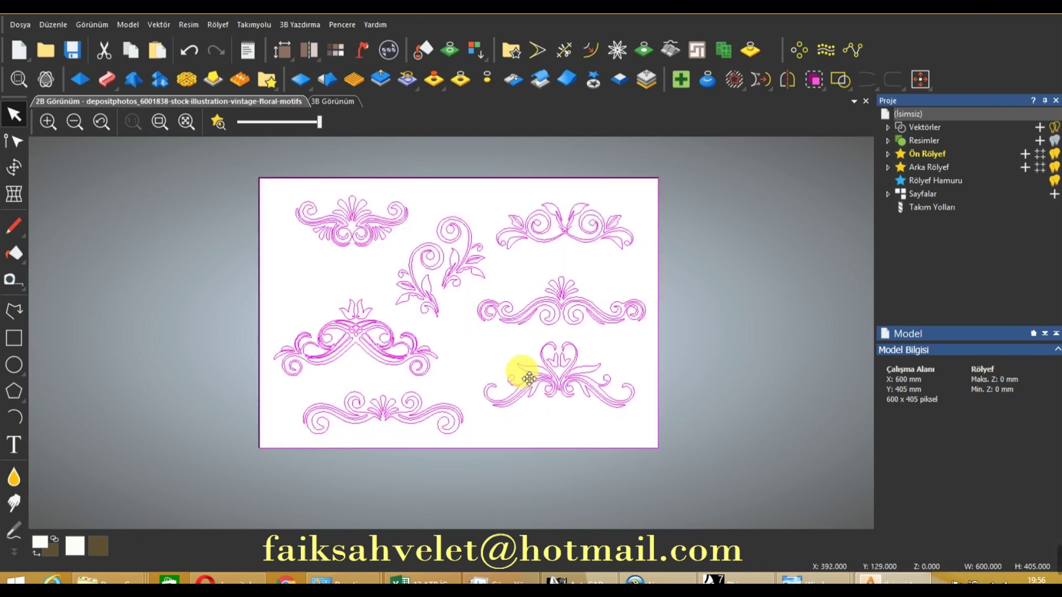
click(539, 462)
click(511, 478)
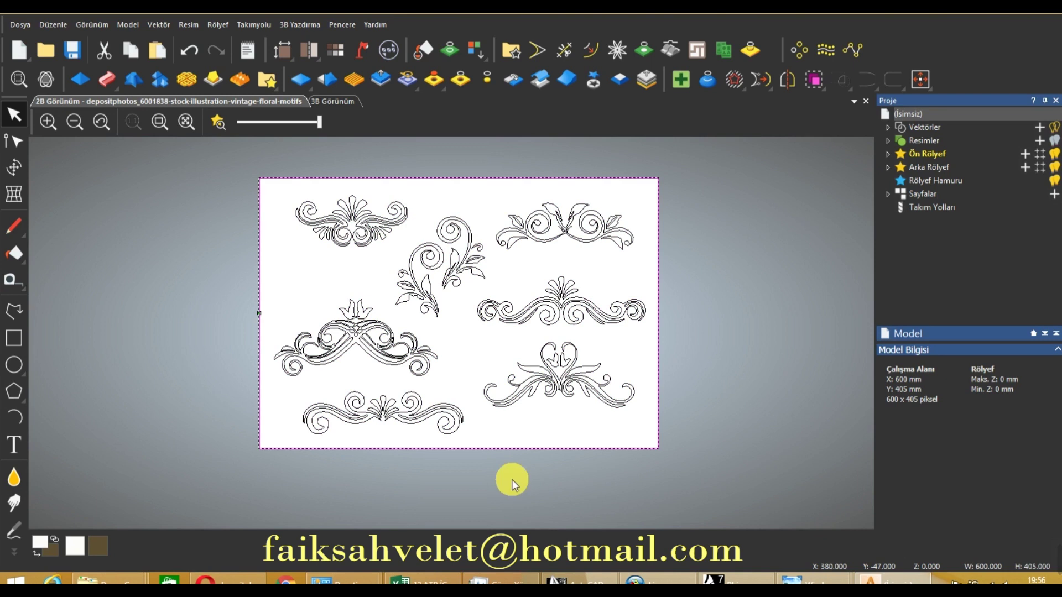
click(512, 479)
scroll(407, 284, up, 2)
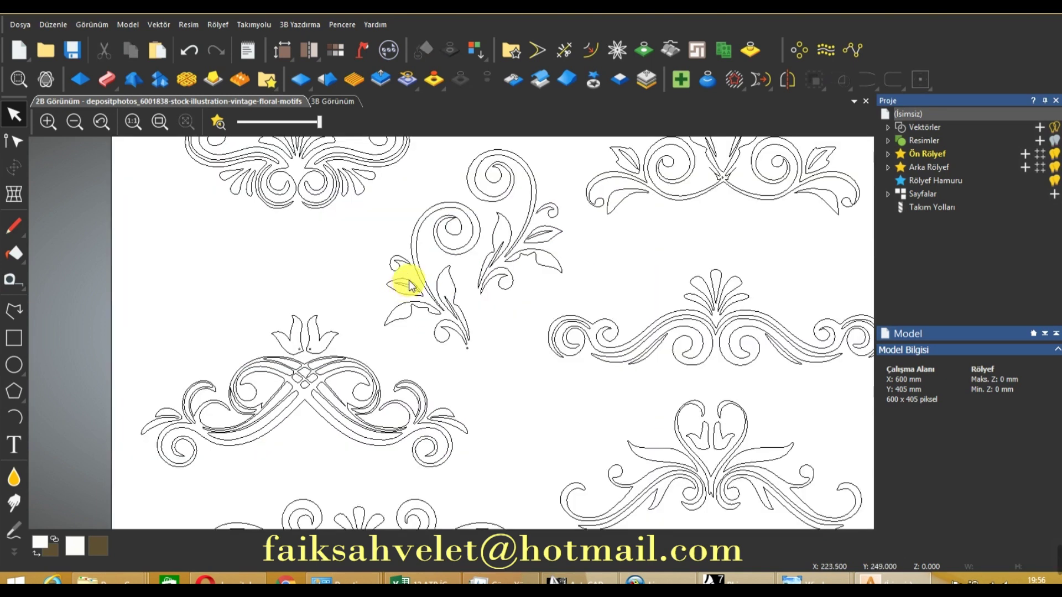
scroll(409, 284, down, 2)
Step: Select all the traced motif vectors on the sheet together
drag(683, 194, 263, 485)
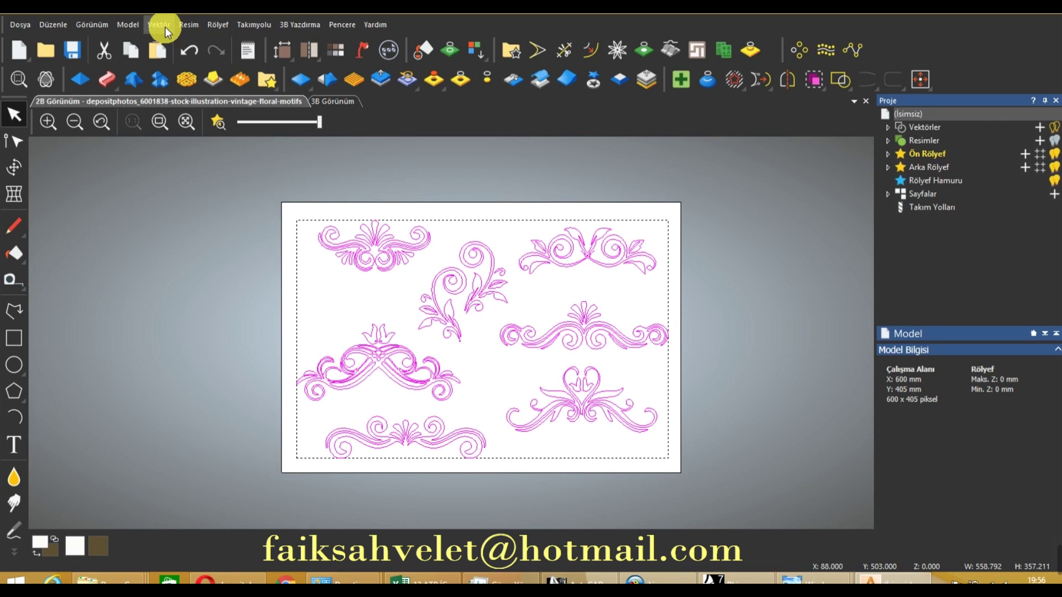
click(767, 204)
drag(740, 183, 283, 495)
Step: Review the file types available for exporting the selected vectors, then cancel the export without saving
click(151, 23)
click(180, 65)
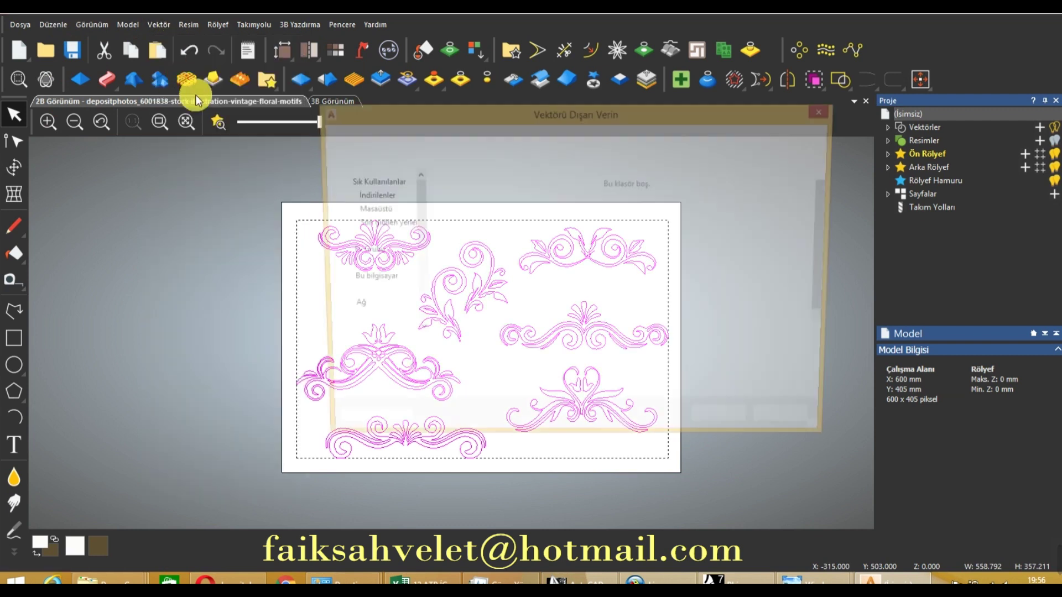
click(415, 374)
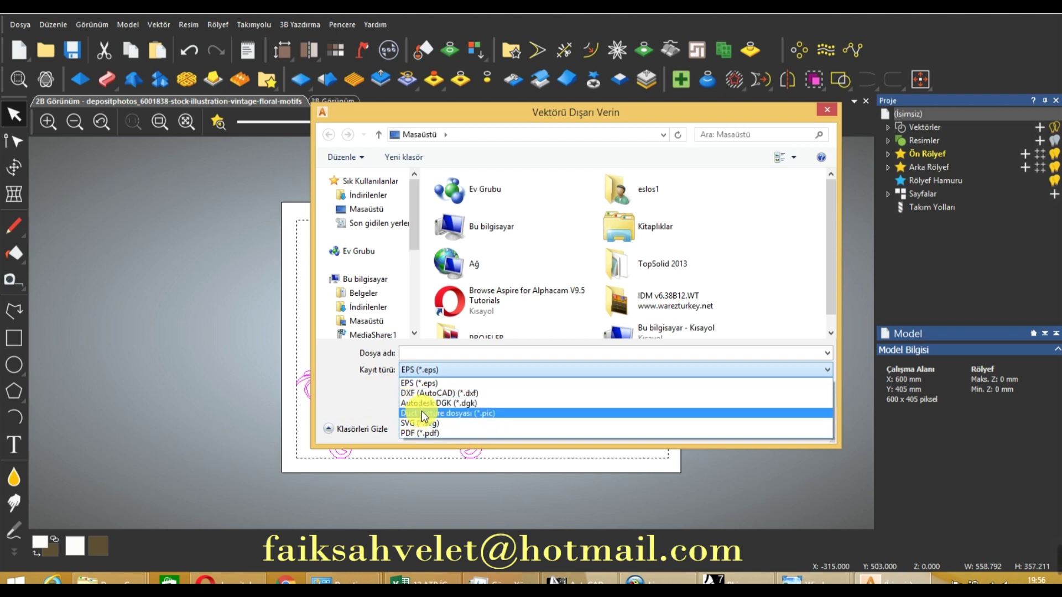
click(364, 409)
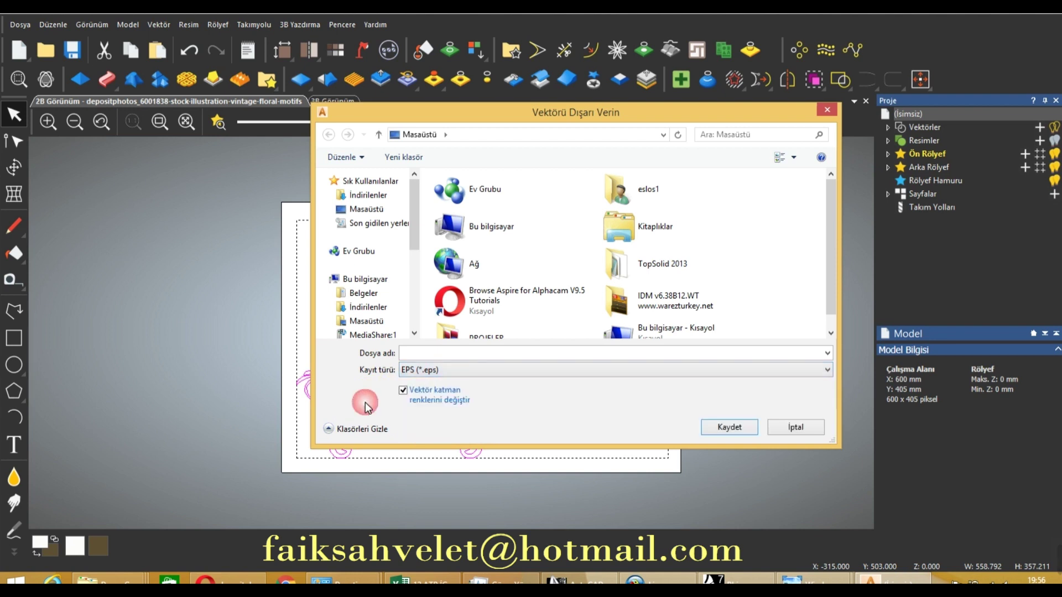
click(796, 427)
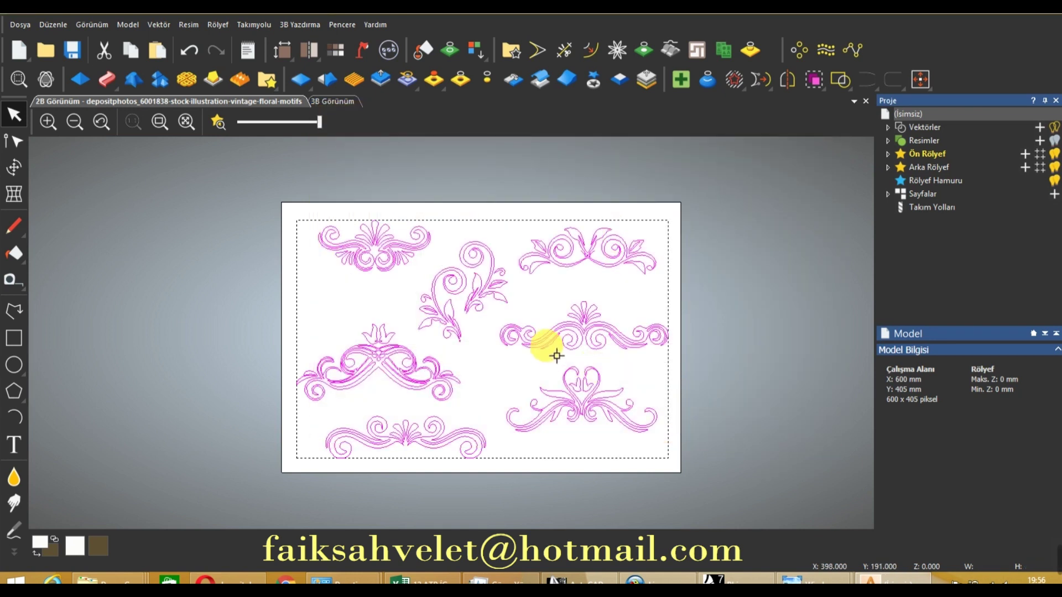
scroll(550, 317, down, 3)
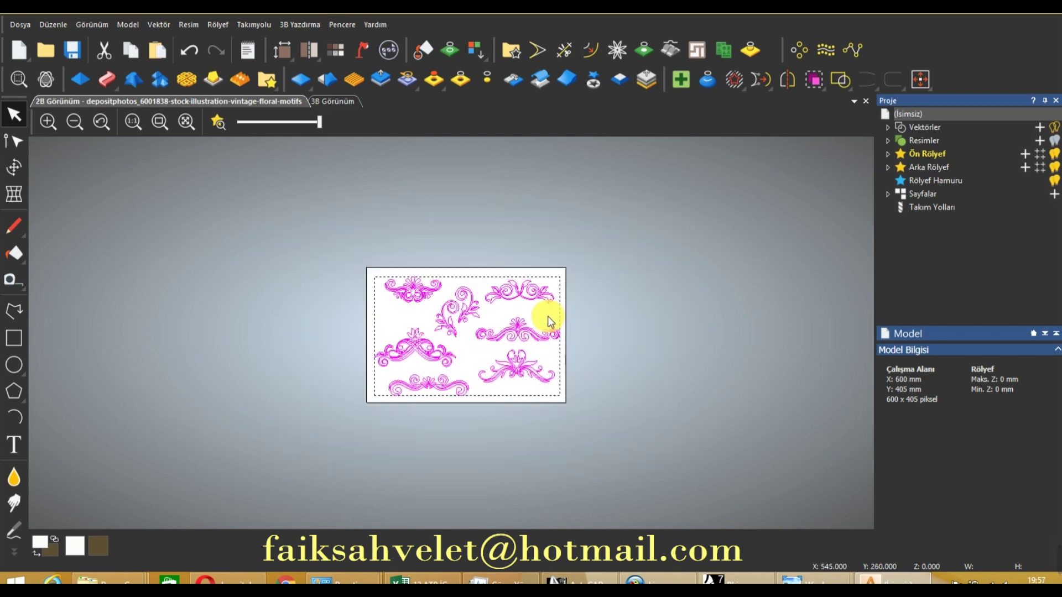
scroll(503, 308, down, 2)
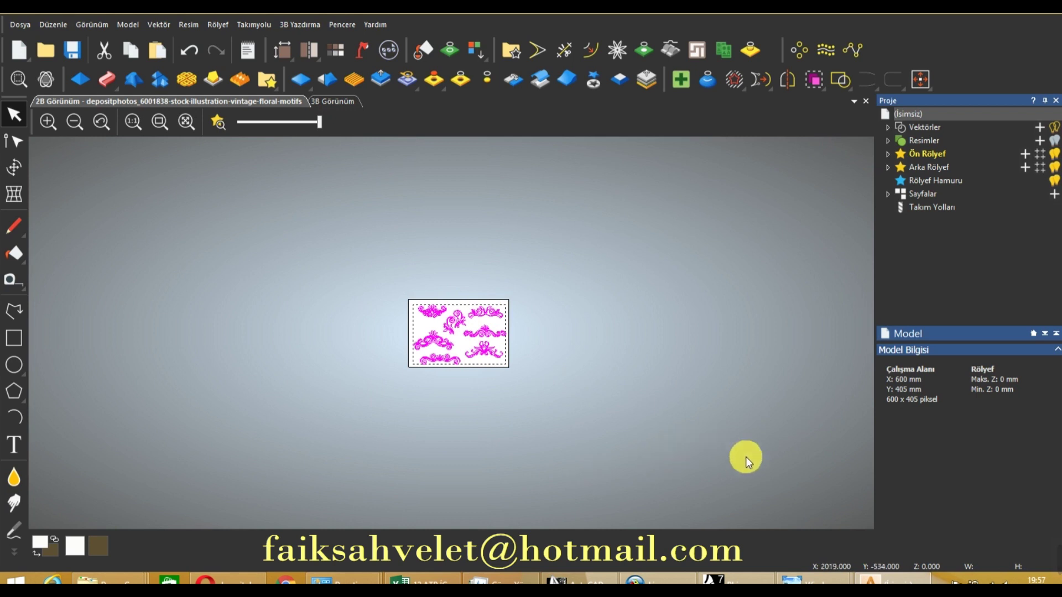
mouse_move(785, 572)
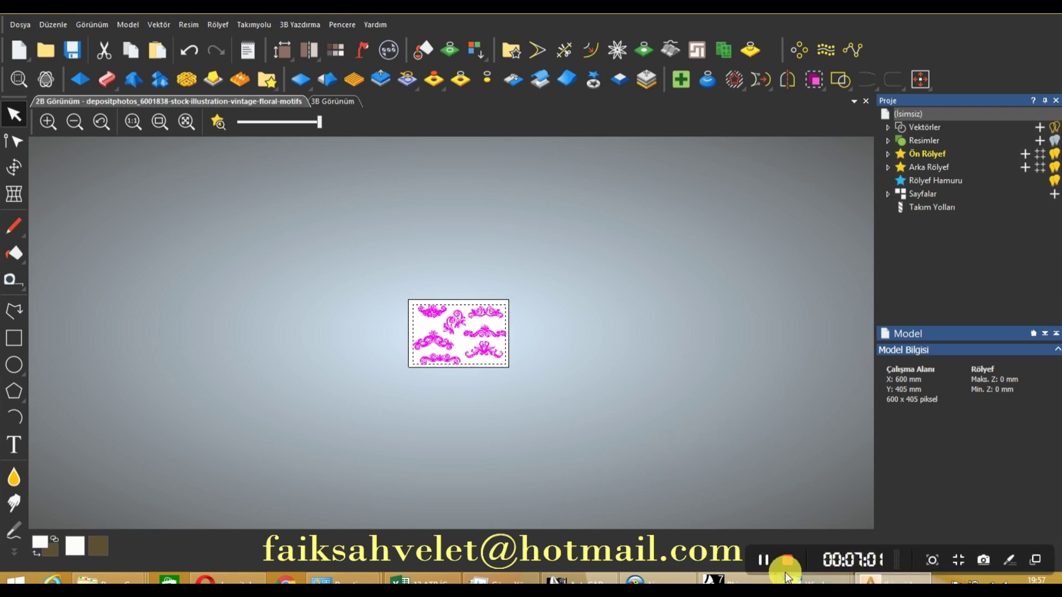